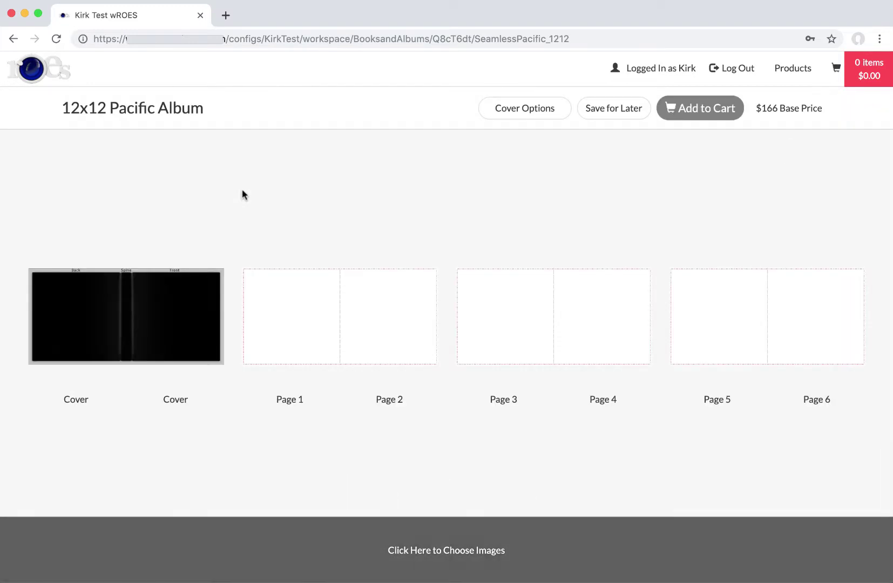
Add two blank spreads to the 12x12 Pacific Album, one after pages 1–2 and one before pages 7–8.
mouse_move(343, 297)
click(419, 372)
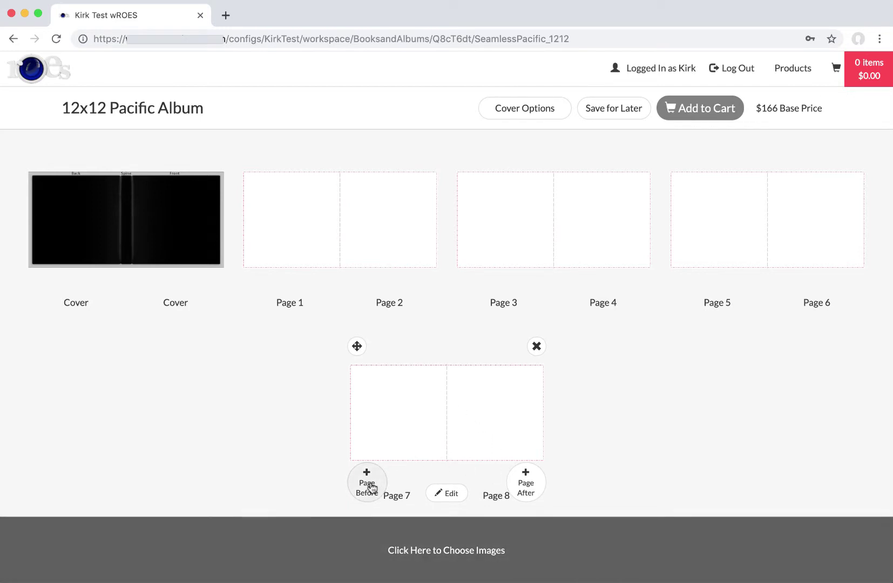
click(370, 480)
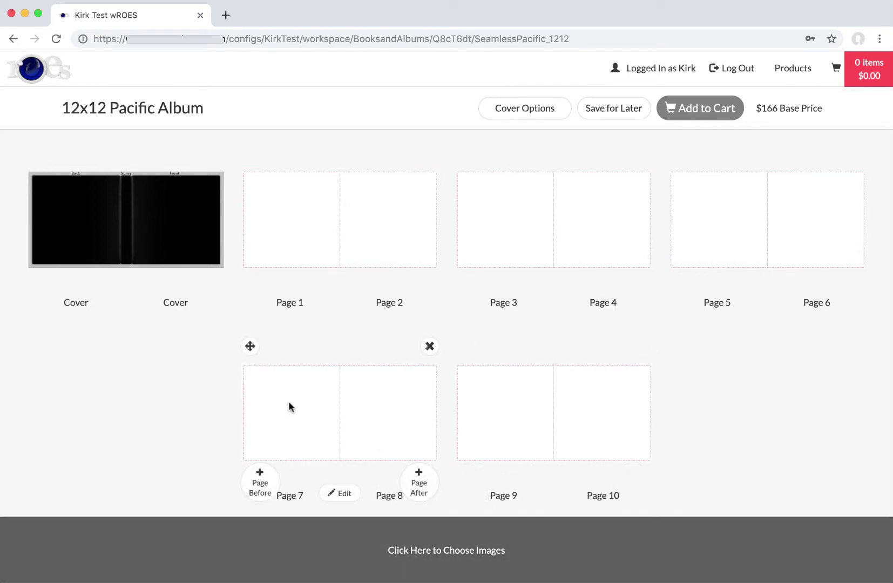
Open the cover for editing and apply the 12x12 Pacific Album MetalPrint Cover layout.
mouse_move(131, 270)
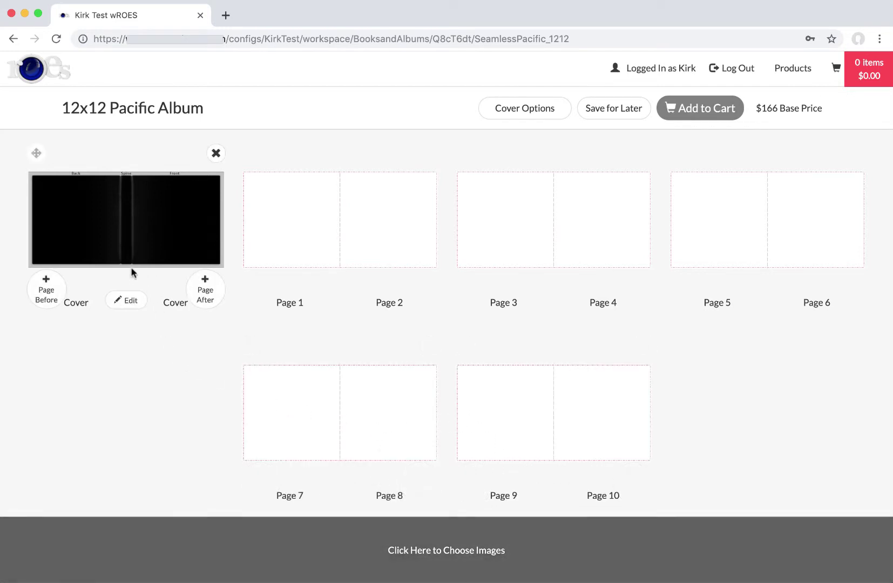
click(126, 300)
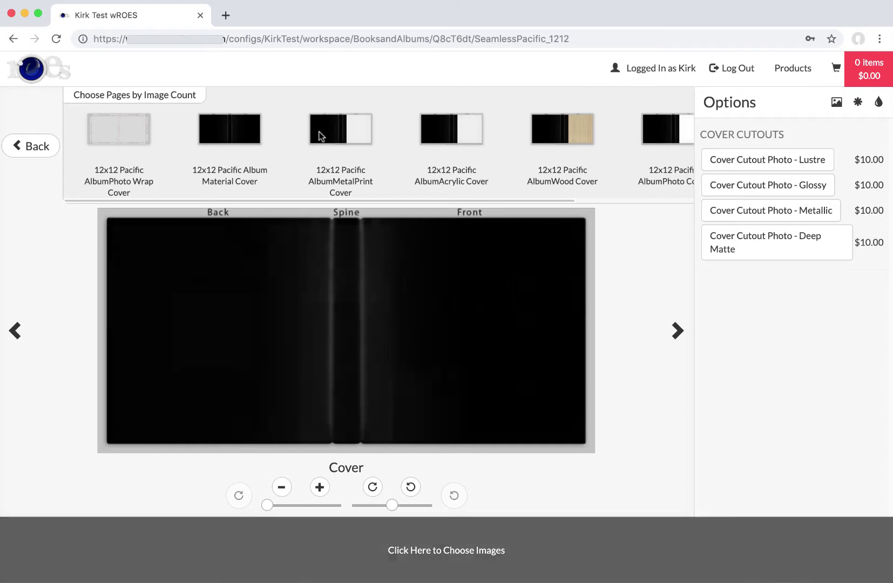
click(328, 134)
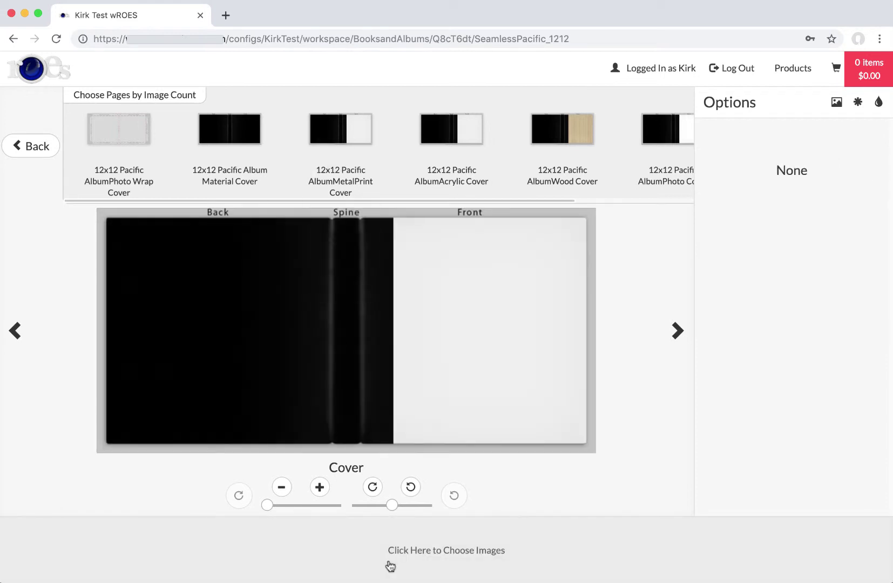
Load the six photos whose file names end in 0013, 0014, 0018, 0021, 0028 and 0030.
click(390, 566)
drag(379, 104, 527, 276)
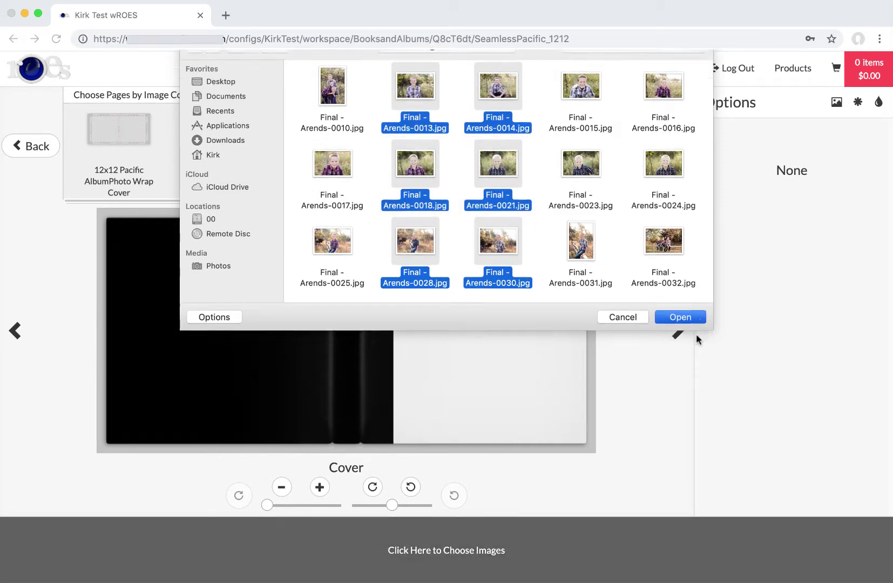
click(696, 336)
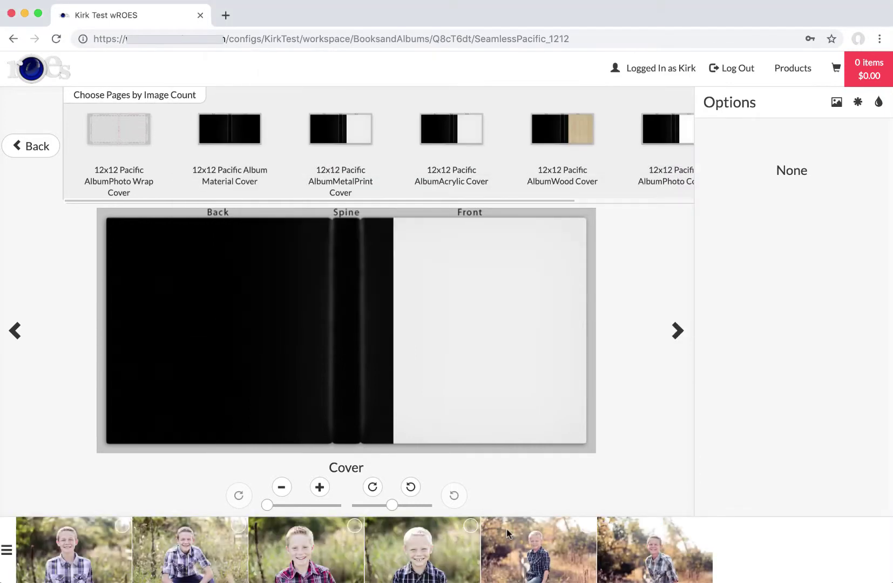
Place photo 0028 enlarged on the front cover, and change the cover to the 12x12 Pacific Album Photo Wrap Cover.
drag(506, 528, 470, 369)
click(411, 486)
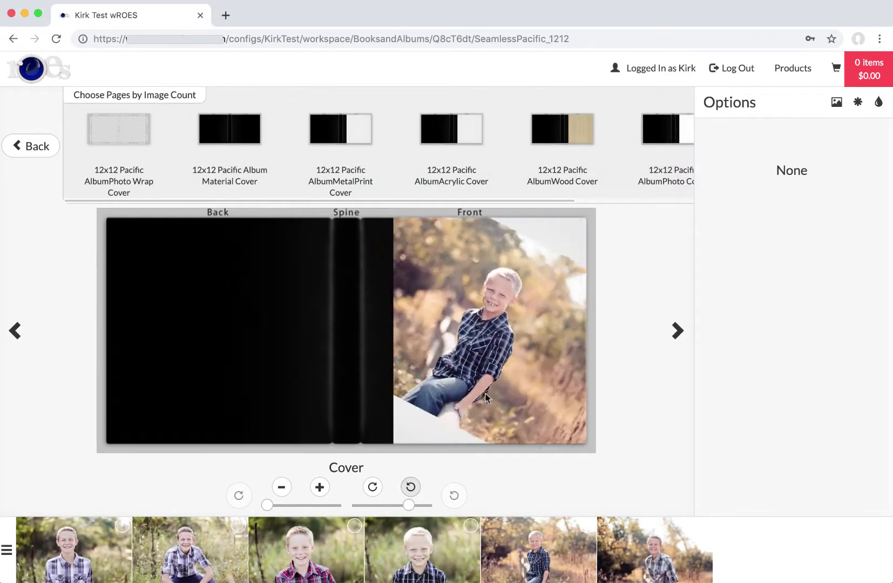
scroll(506, 351, up, 3)
drag(506, 363, 519, 370)
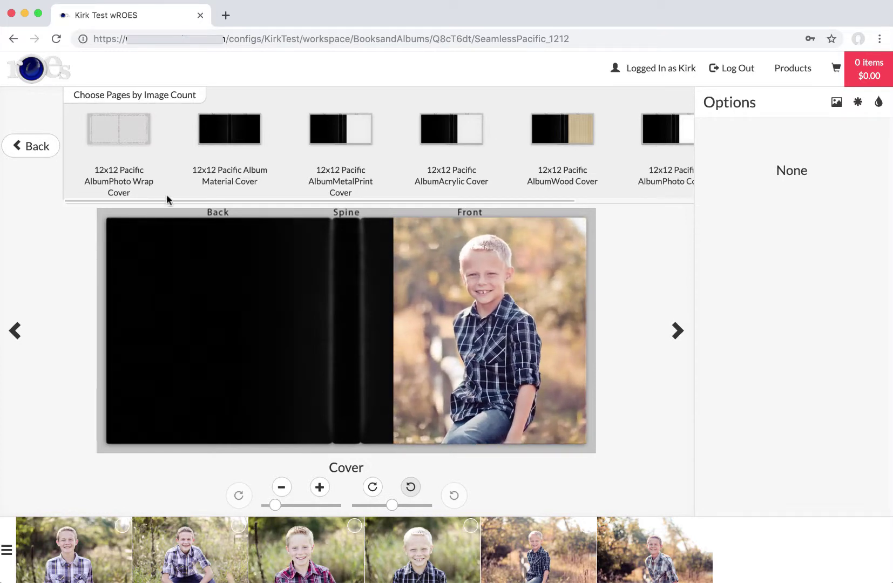
click(135, 126)
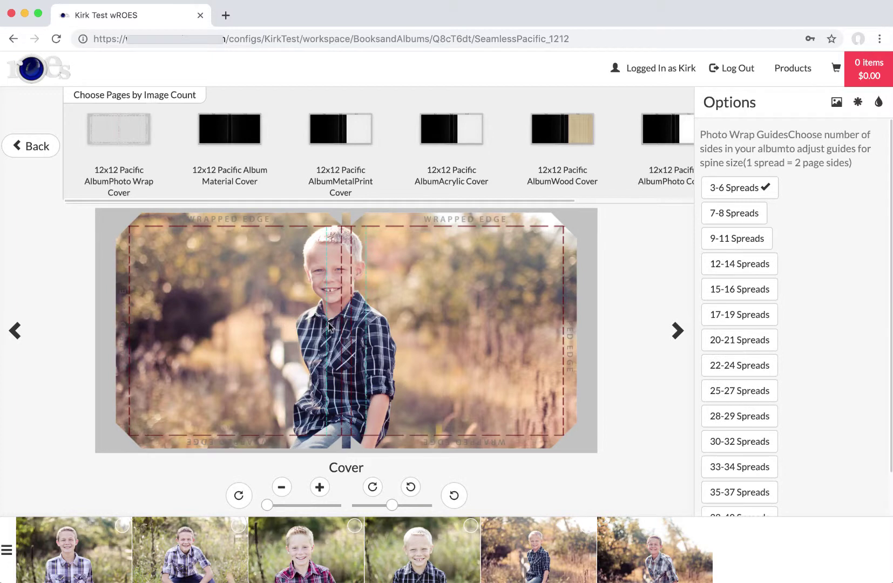
Apply the Opening Spread layout to pages 1–2 and place photo 0021 on page 2, slightly enlarged.
click(675, 339)
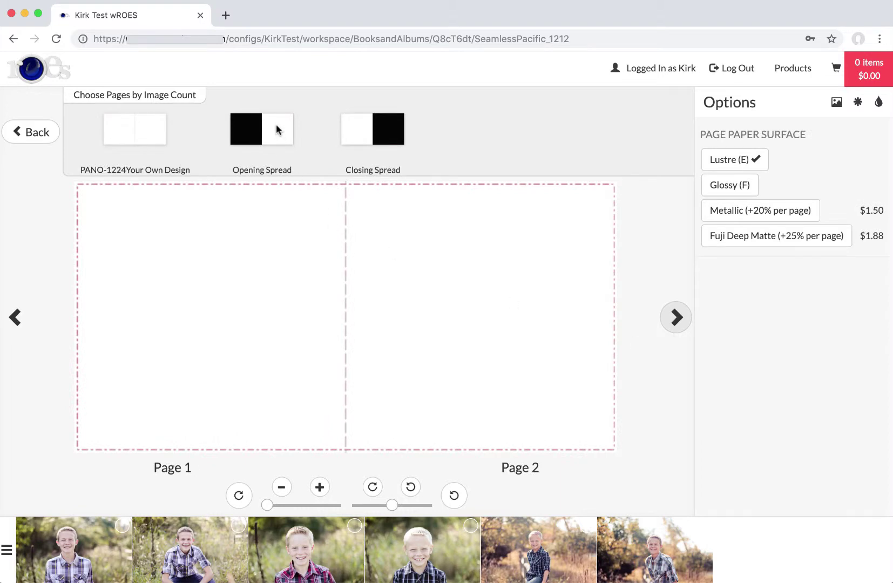
drag(275, 130, 291, 315)
drag(424, 553, 443, 353)
scroll(444, 359, up, 2)
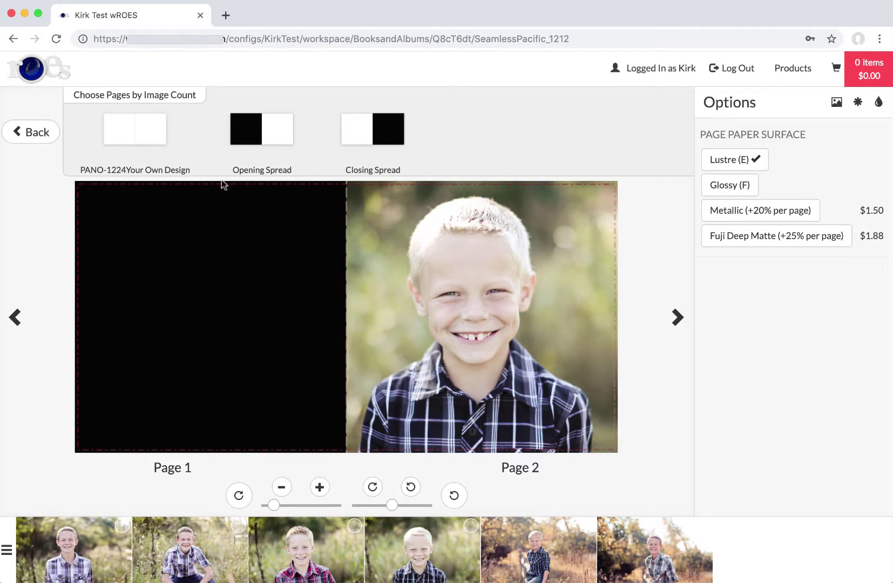
Fill pages 3–4 with photo 0028, pages 5–6 with 0030 and pages 7–8 with 0014, and return to the album overview.
click(676, 316)
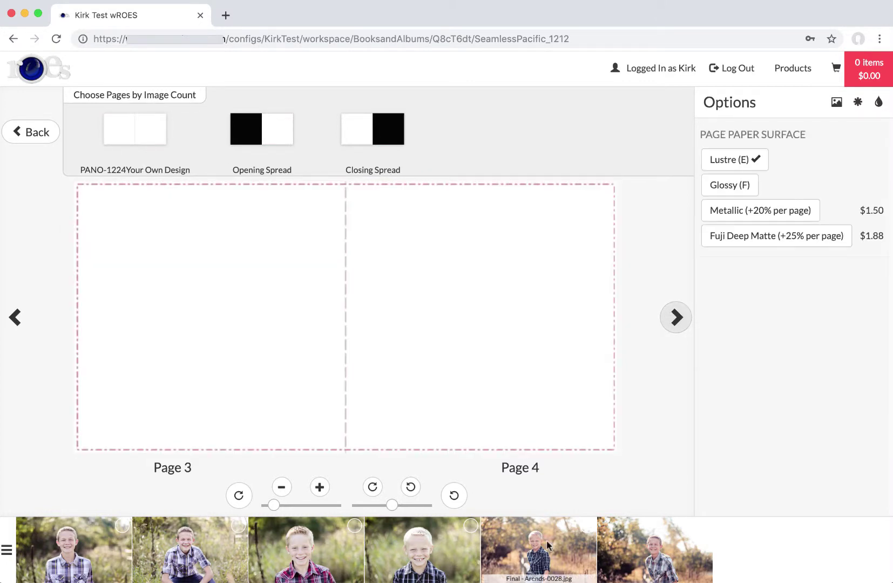
drag(539, 554, 508, 408)
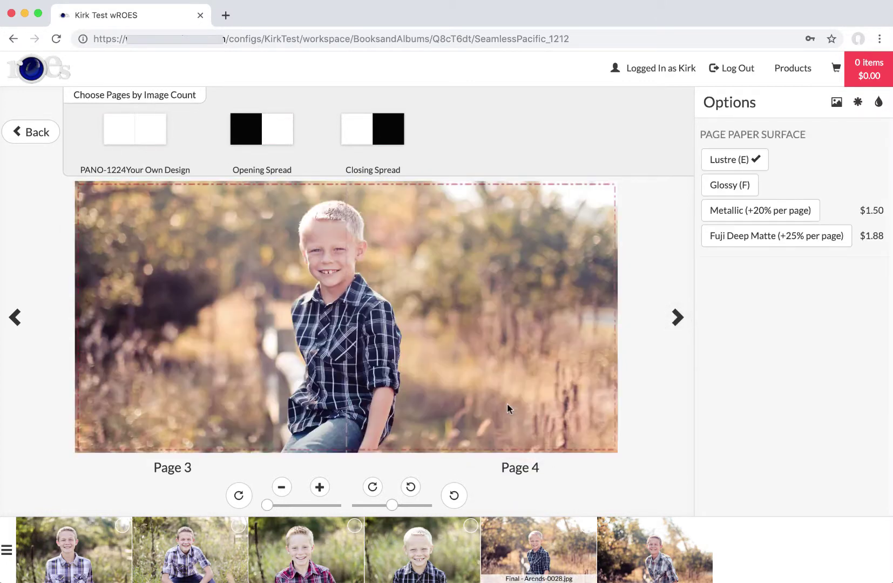
click(676, 316)
drag(654, 550, 506, 396)
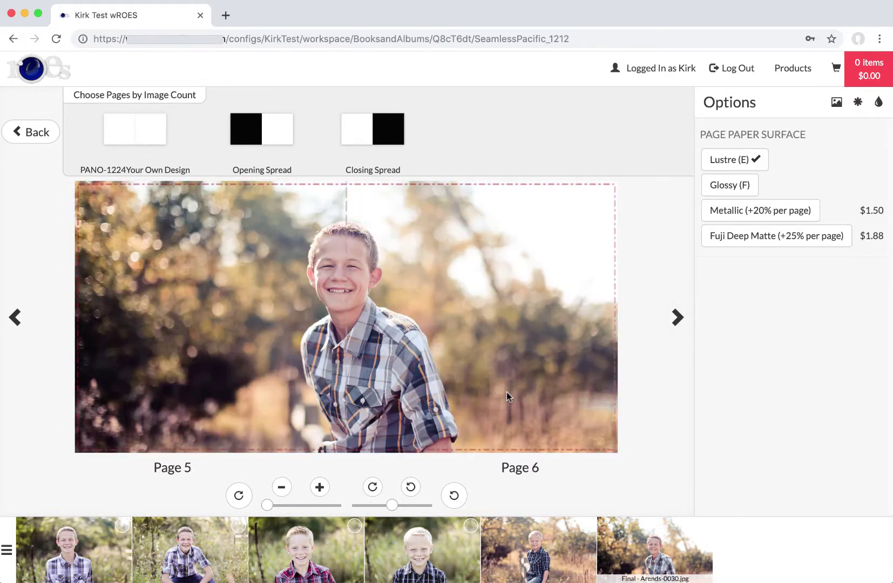
click(677, 317)
drag(192, 551, 265, 414)
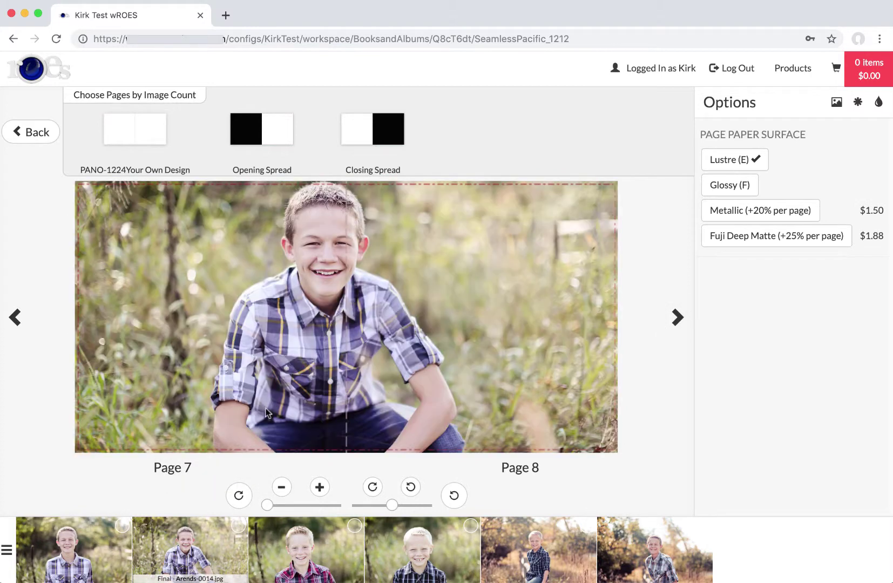
click(37, 132)
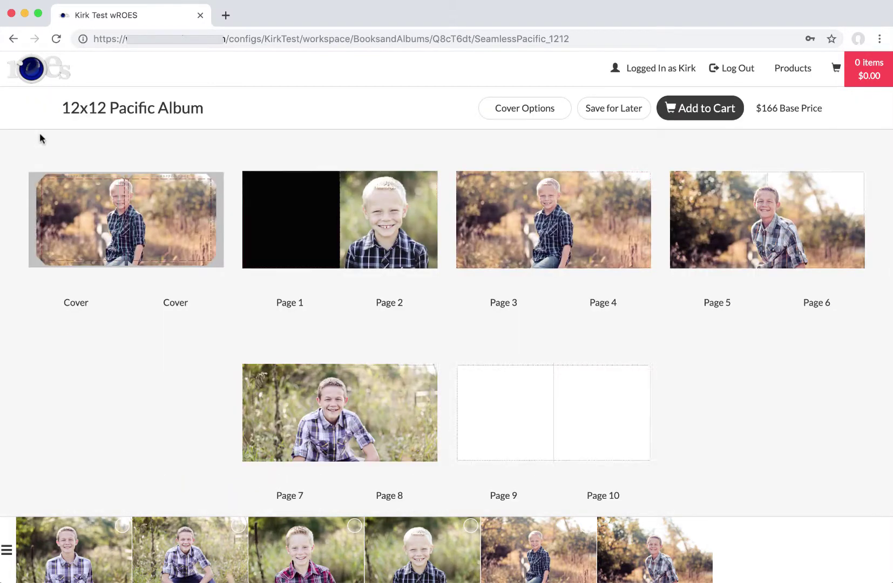
Fill pages 9–10 with photo 0021 and insert a blank spread before them.
drag(403, 545, 510, 394)
click(471, 481)
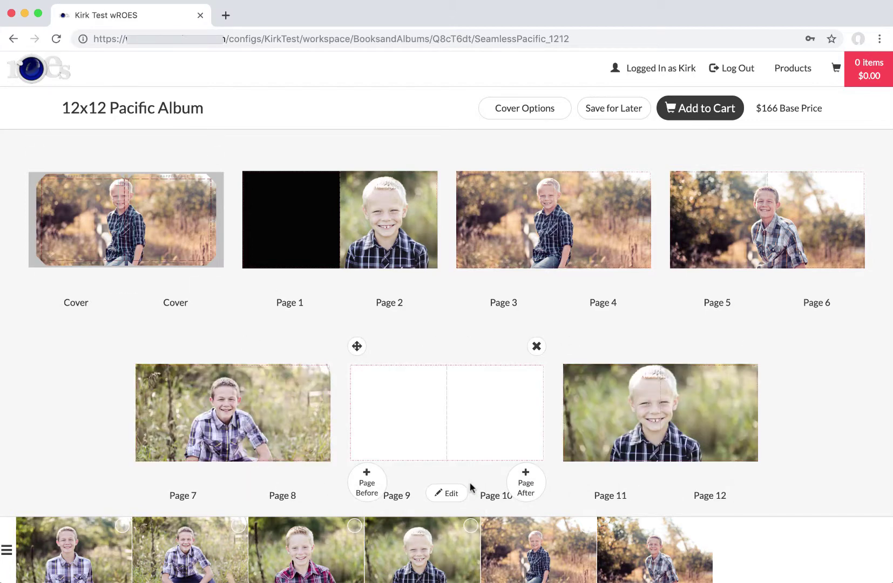
Move the last photo spread ahead of the blank spread, and move the pages 5–6 spread behind pages 7–8.
drag(571, 347, 344, 341)
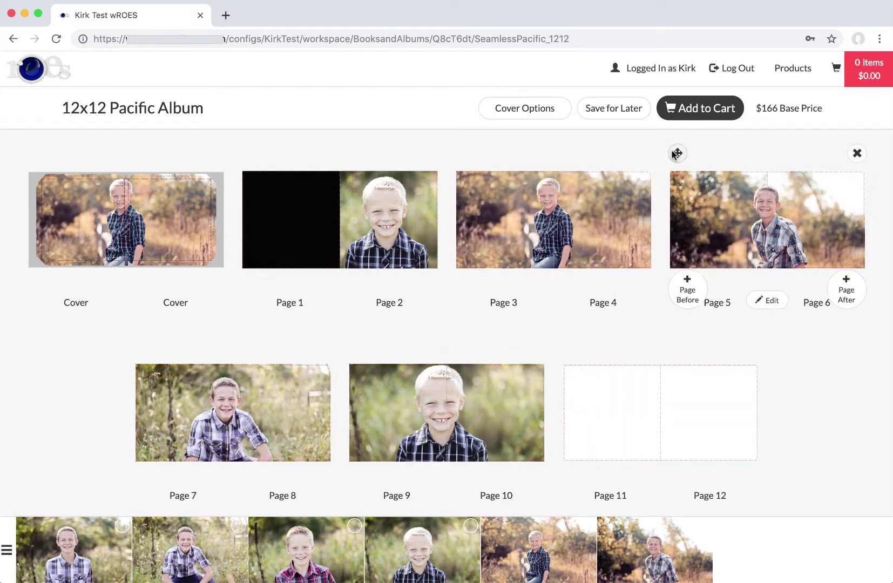
drag(674, 155, 196, 350)
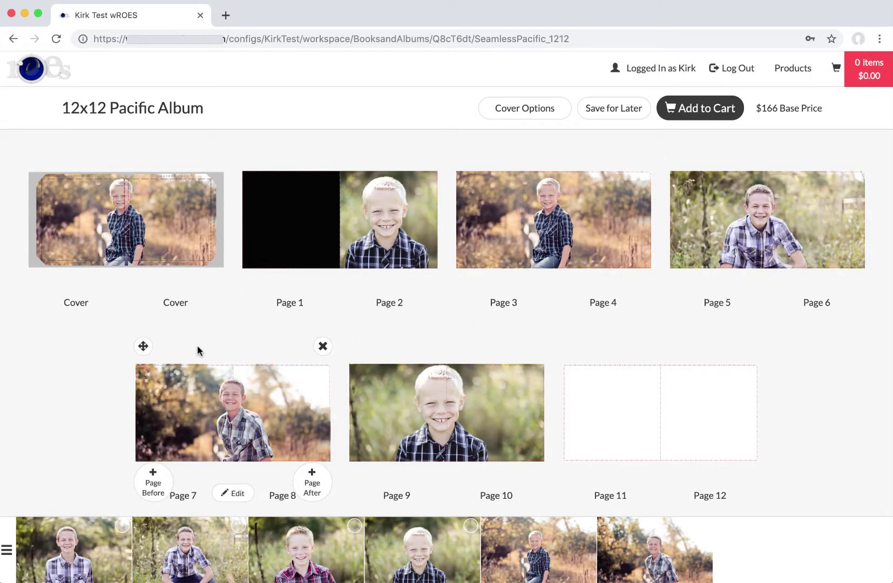
Place photo 0030 on pages 11–12, apply the Closing Spread layout, and enlarge and reposition the photo on page 11.
drag(648, 550, 630, 399)
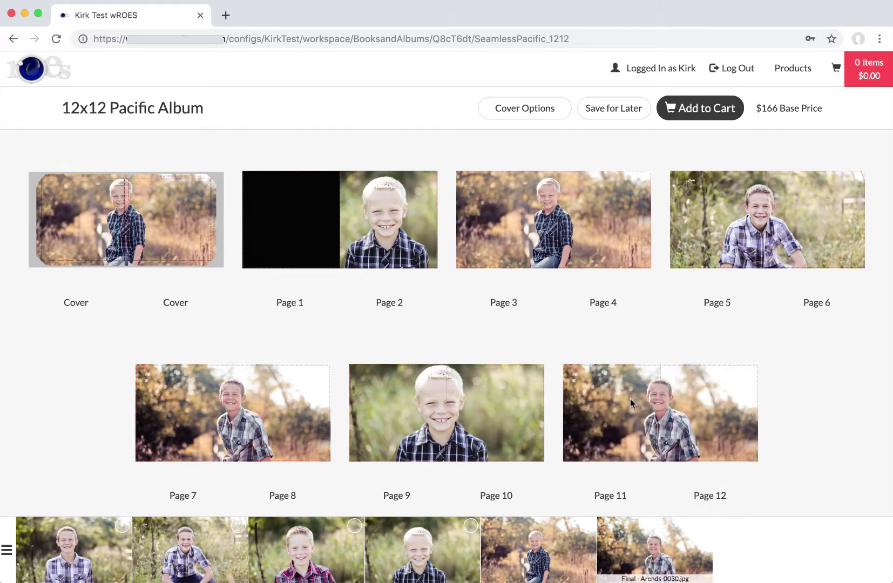
mouse_move(660, 456)
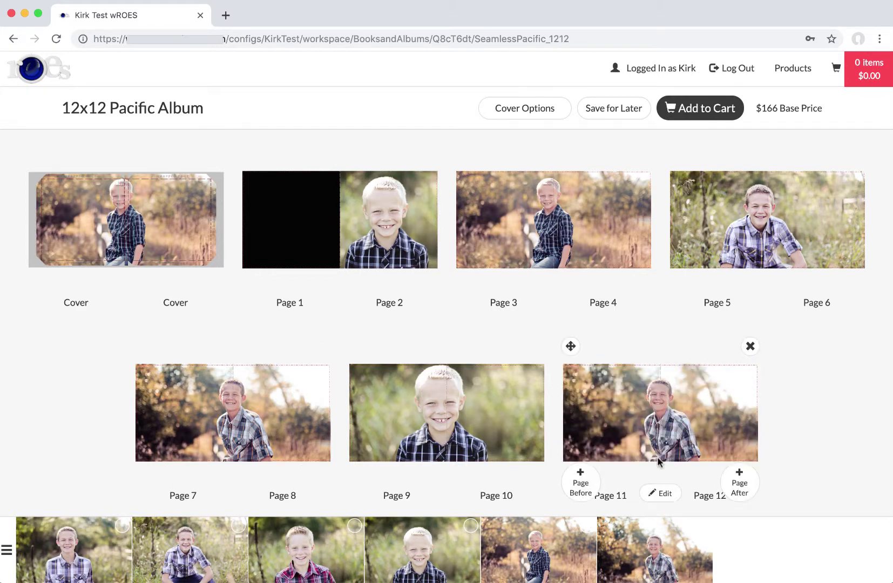
click(660, 493)
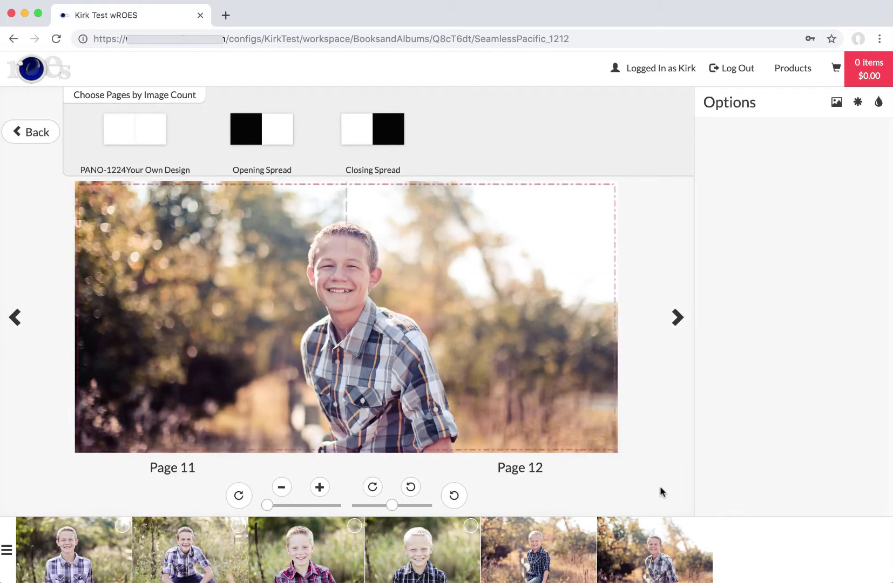
click(360, 138)
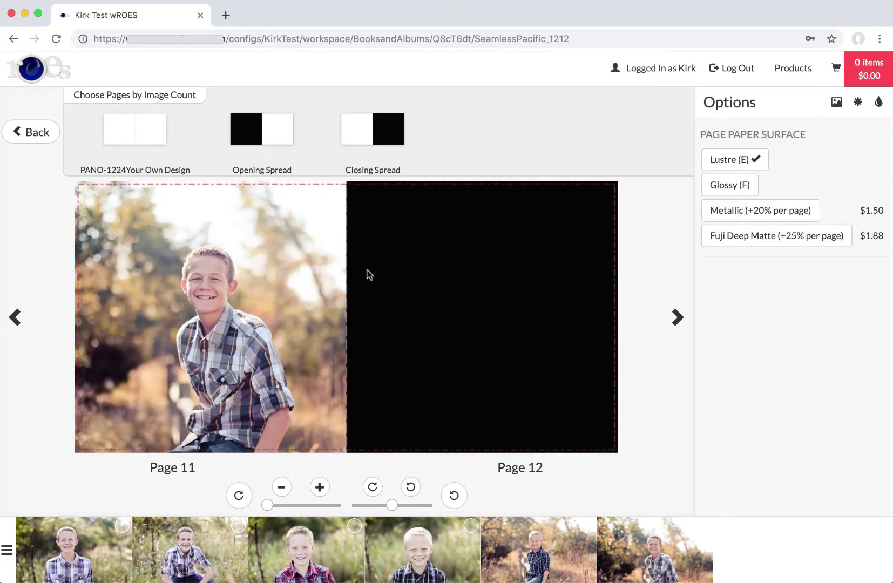
scroll(279, 310, up, 2)
drag(280, 302, 283, 305)
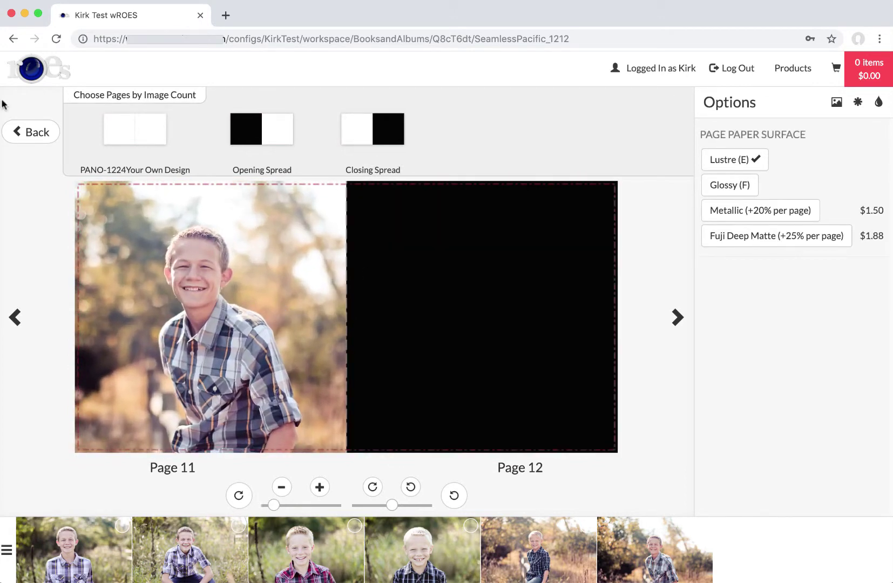
click(22, 131)
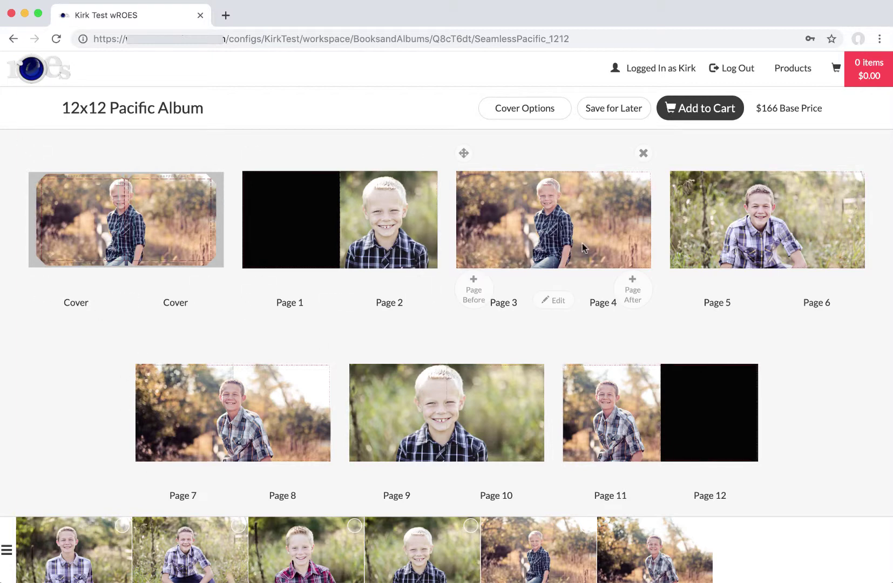
Open the 10x10 Allure Album from the Books and Albums products and look over its covers and spreads.
click(791, 78)
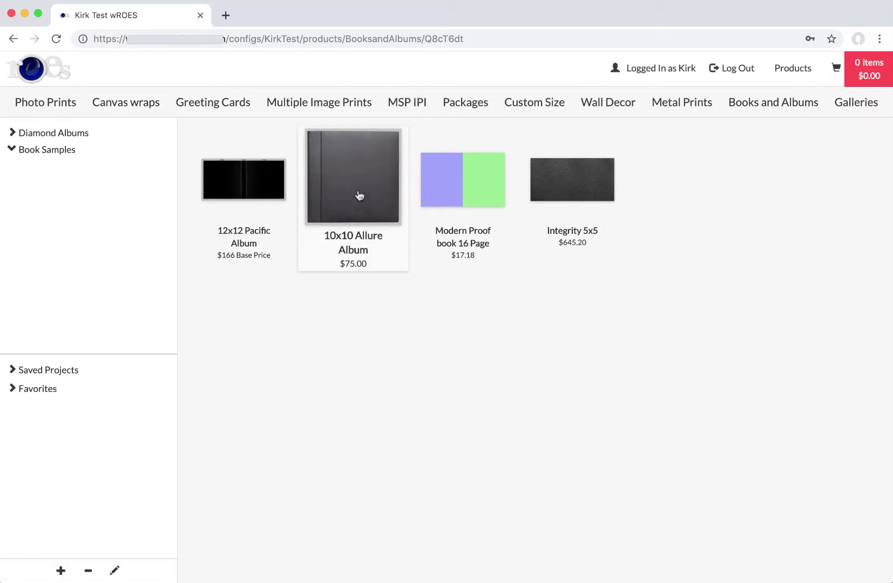
click(360, 195)
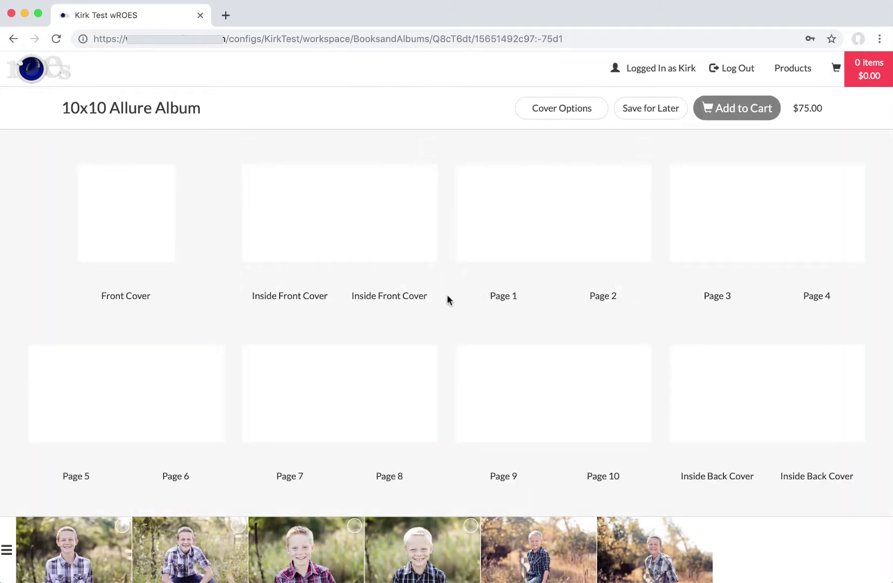
scroll(447, 299, down, 3)
scroll(447, 300, up, 3)
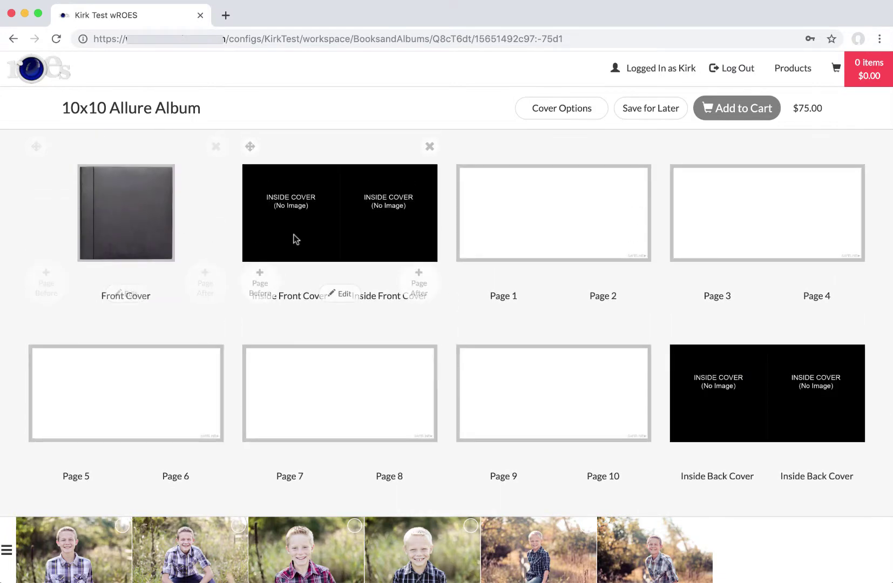
scroll(432, 313, down, 2)
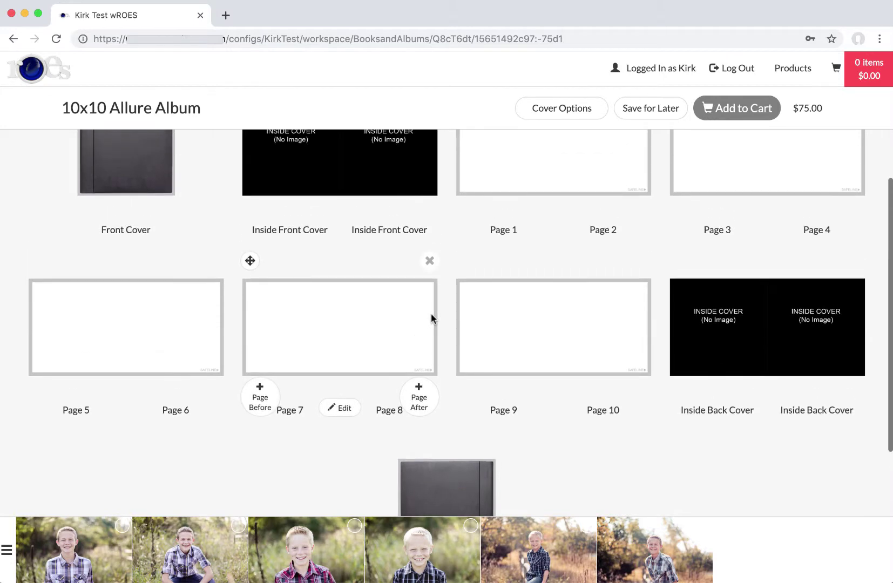
scroll(431, 313, up, 2)
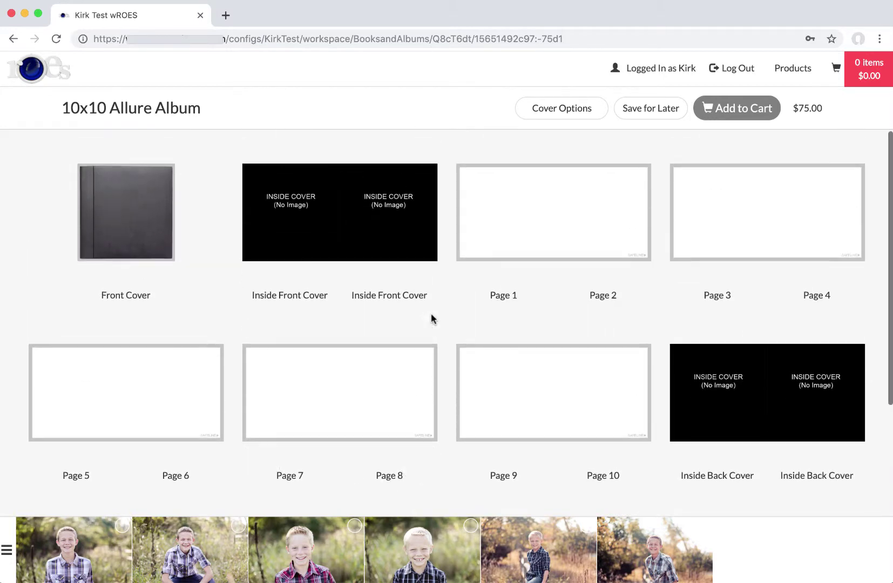
Open pages 1–2 of the Allure album for editing and place photo 0021 across the spread, enlarged and repositioned.
mouse_move(526, 298)
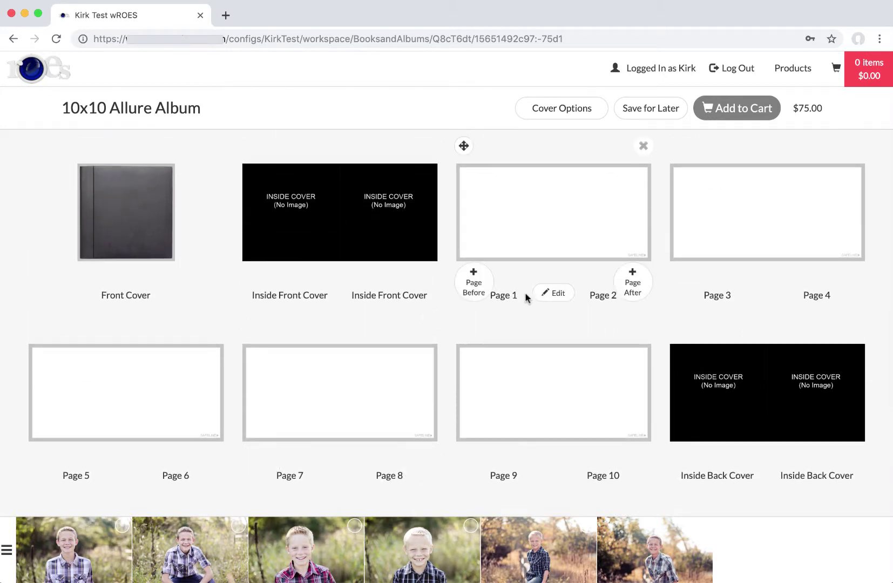
click(555, 294)
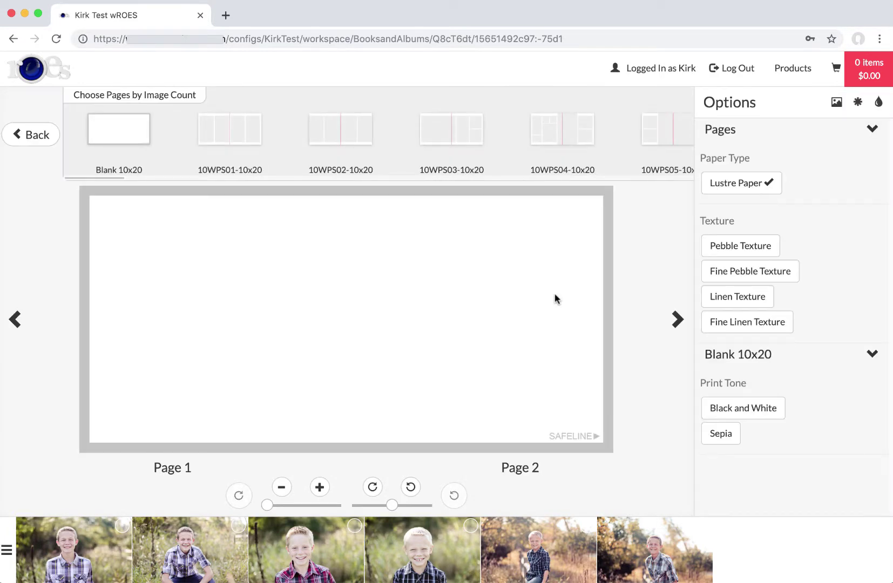
drag(432, 559, 404, 367)
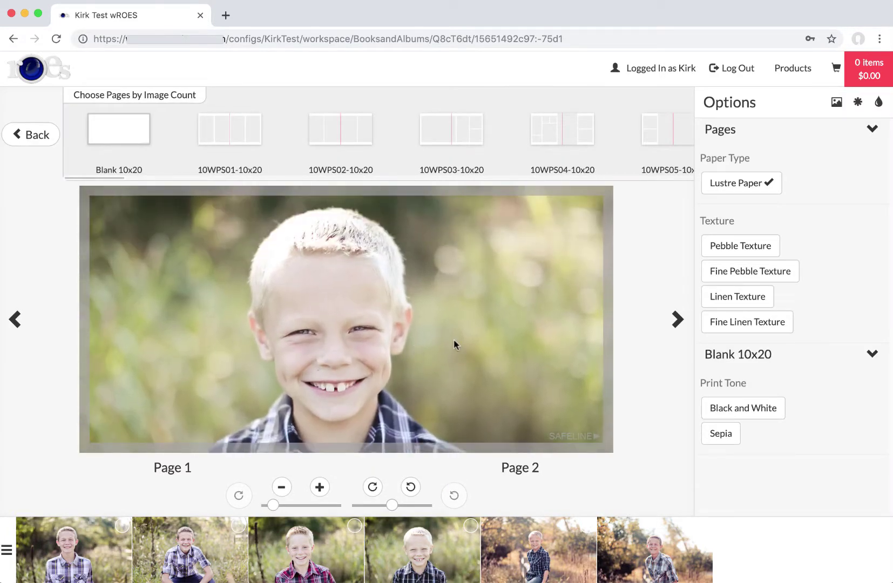
drag(454, 344, 449, 323)
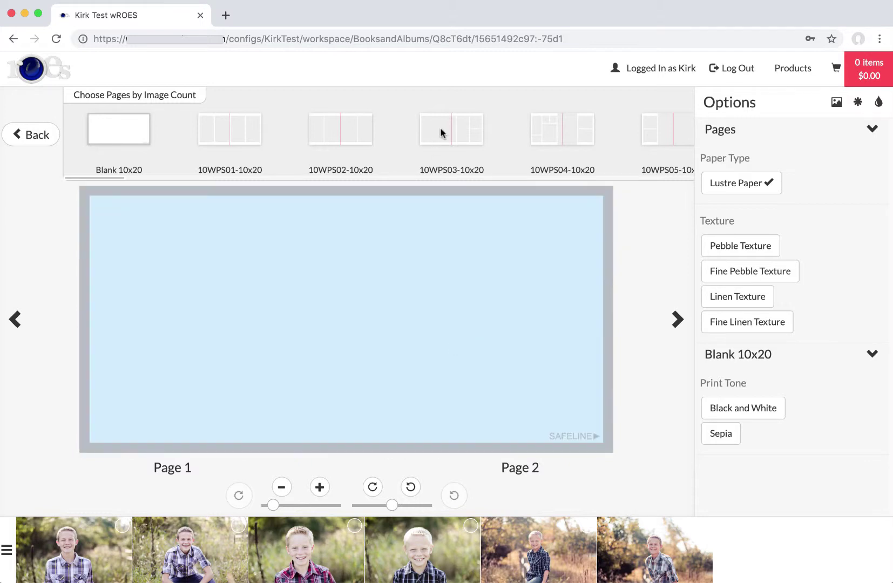
Apply the 10WPS03-10x20 layout to pages 1–2, fill the large slot with the red-plaid photo and the tall slot with photo 0021 turned upright.
drag(440, 130, 358, 300)
drag(297, 565, 243, 324)
drag(408, 565, 437, 303)
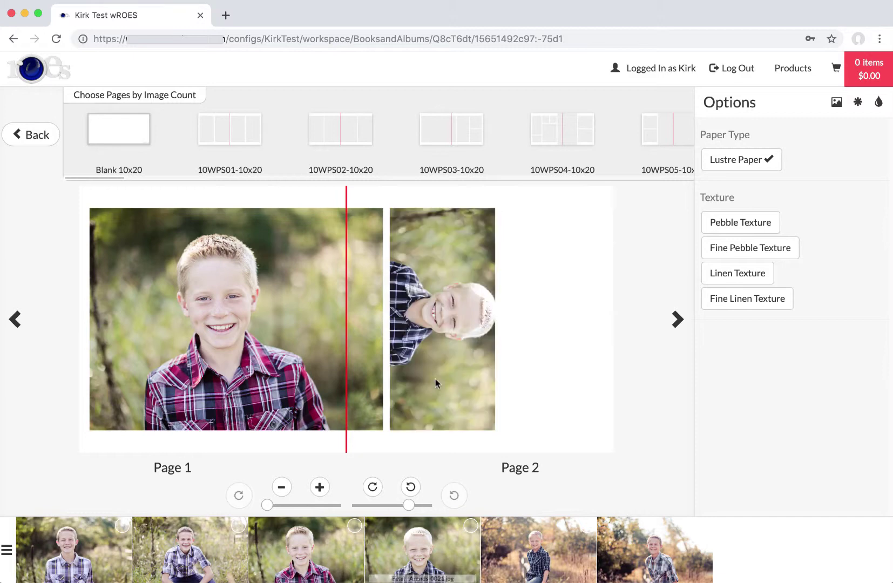
click(410, 486)
drag(469, 367, 475, 362)
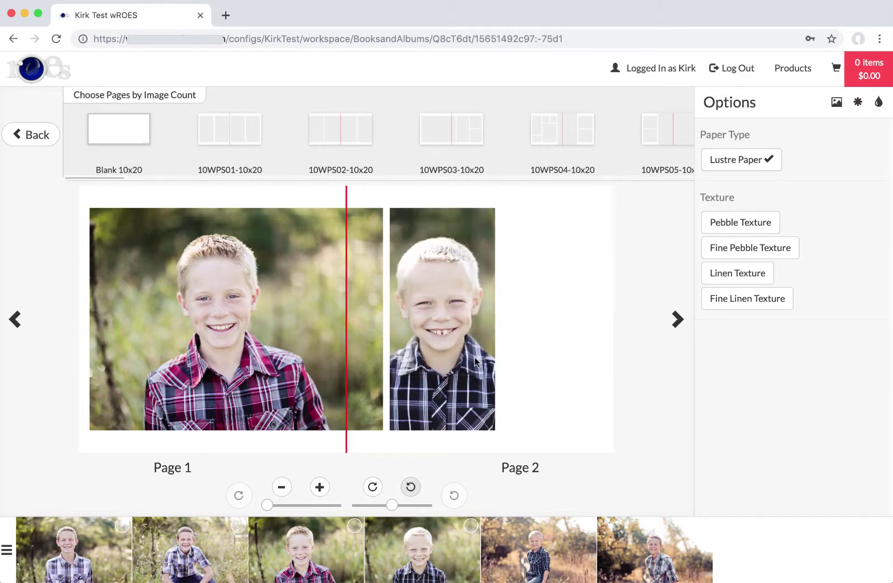
Fill the two small slots on page 2 with photo 0021 above photo 0028, rotating both upright.
drag(511, 517, 537, 356)
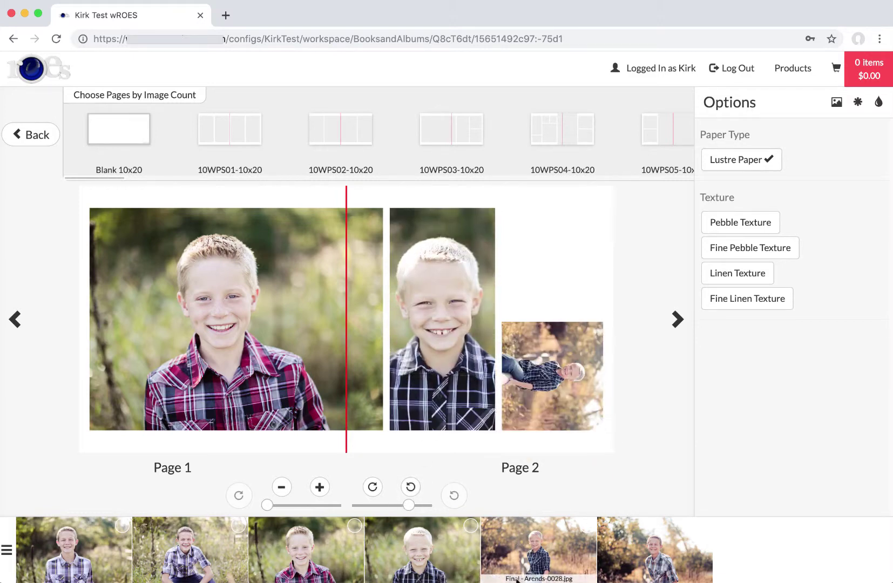
drag(431, 559, 555, 268)
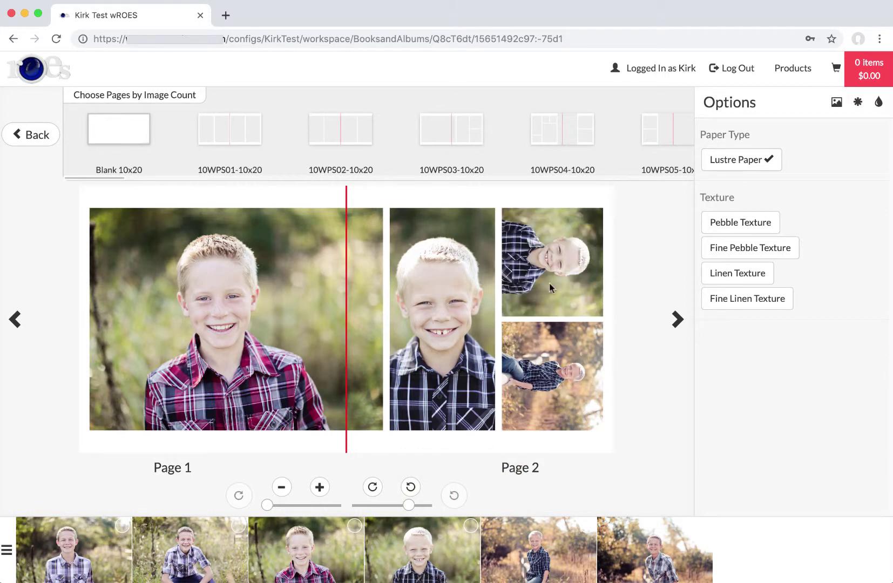
click(409, 487)
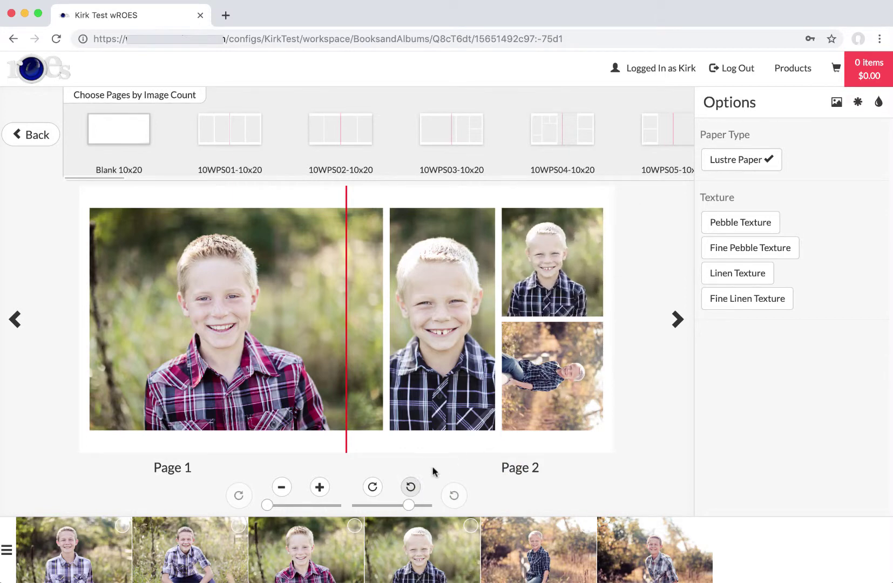
click(410, 487)
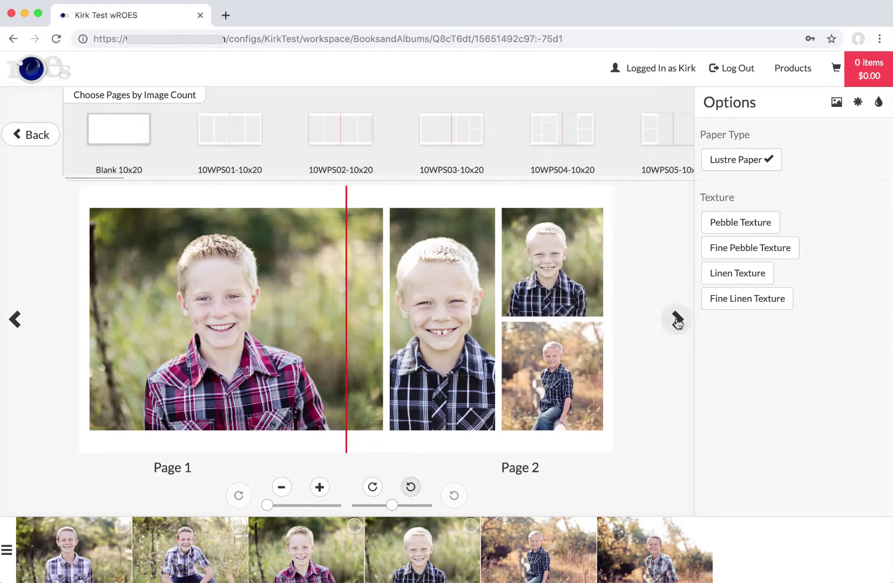
Place photo 0021 across pages 3–4 and apply the 10WPS02-10x20 layout to pages 5–6.
click(676, 320)
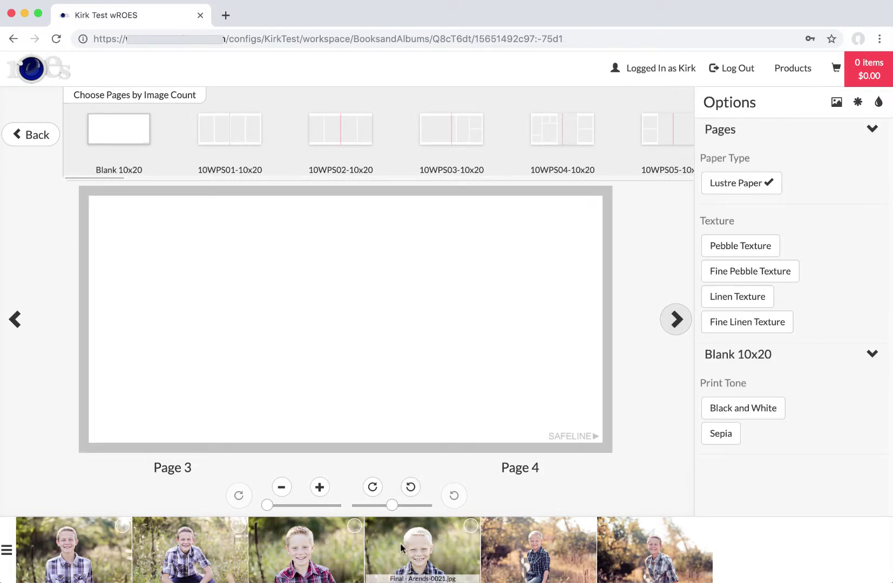
drag(400, 542, 402, 393)
click(675, 320)
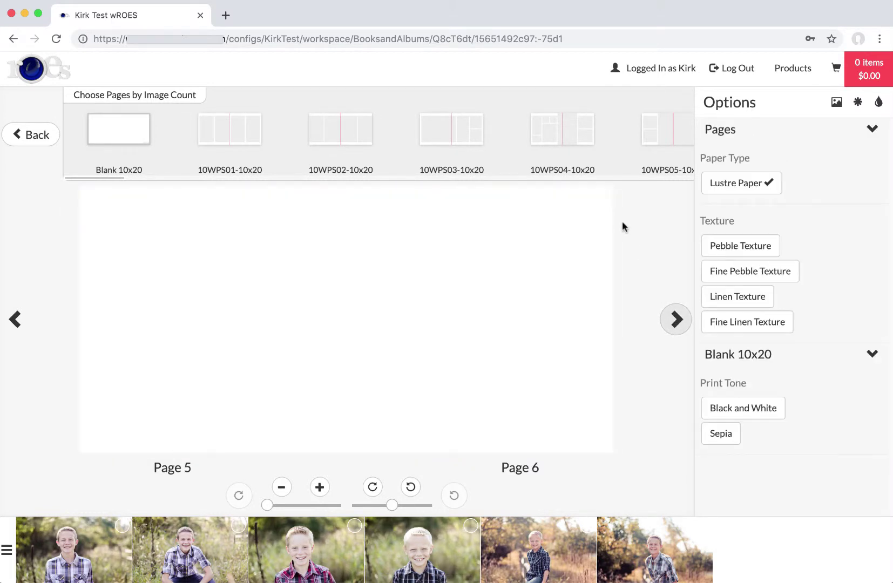
drag(348, 133, 344, 334)
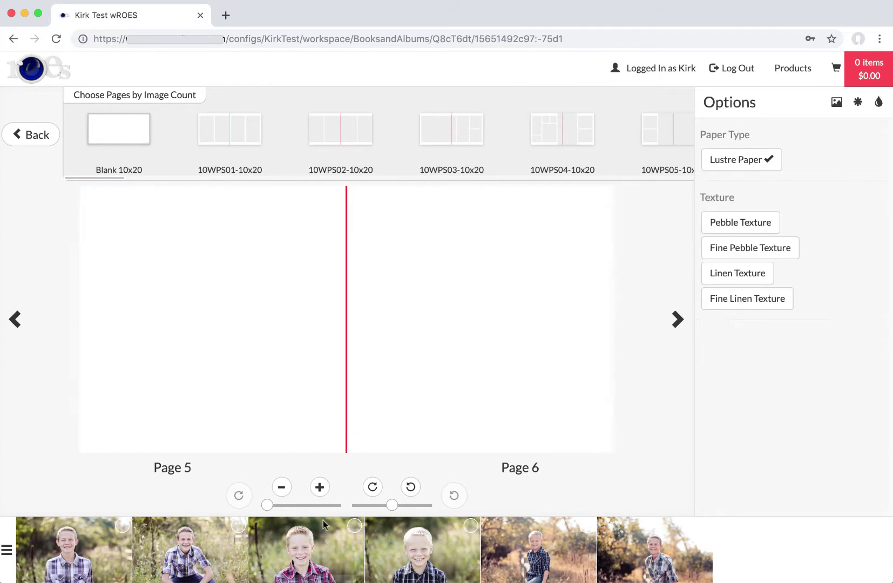
Fill pages 5–6 with the red-plaid photo in the centre, photo 0014 on page 5 and photo 0028 on page 6, turning the side photos upright.
drag(322, 520, 346, 336)
drag(183, 545, 205, 389)
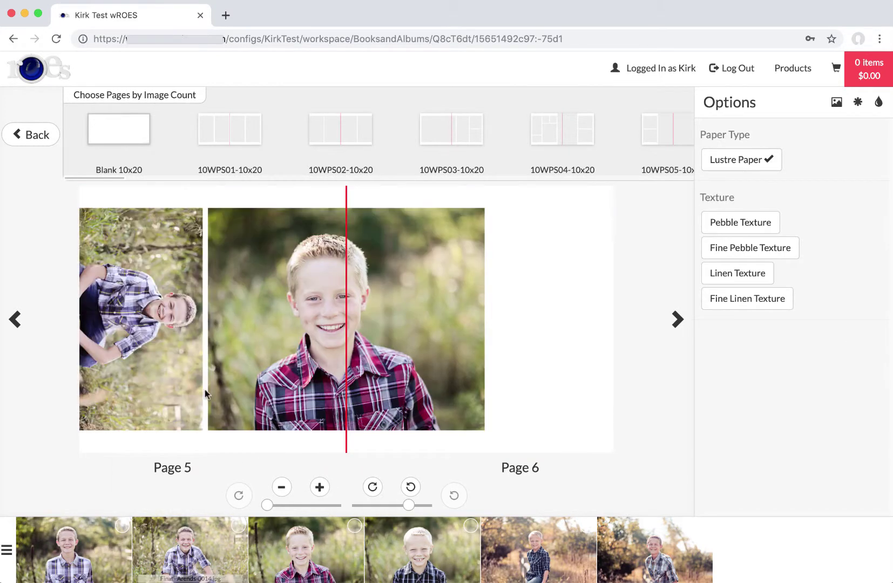
click(403, 490)
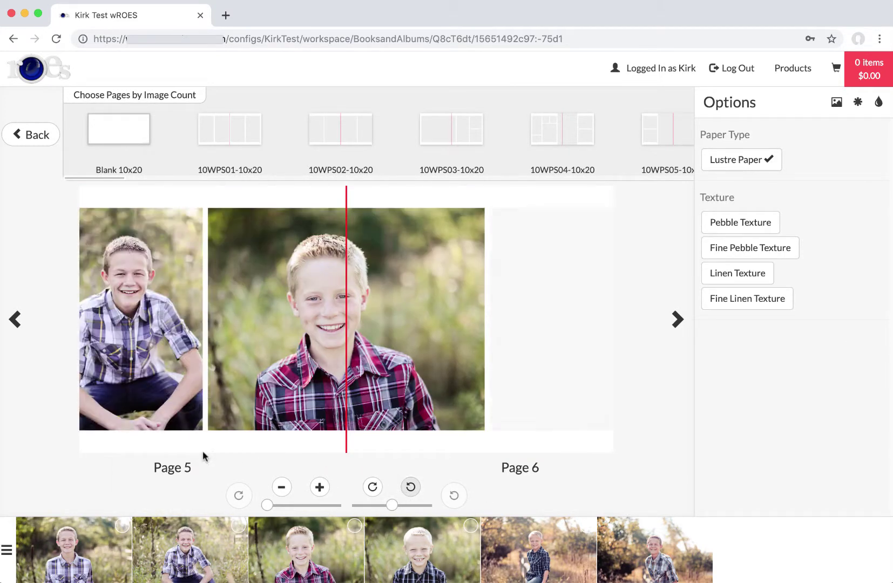
drag(518, 534, 521, 365)
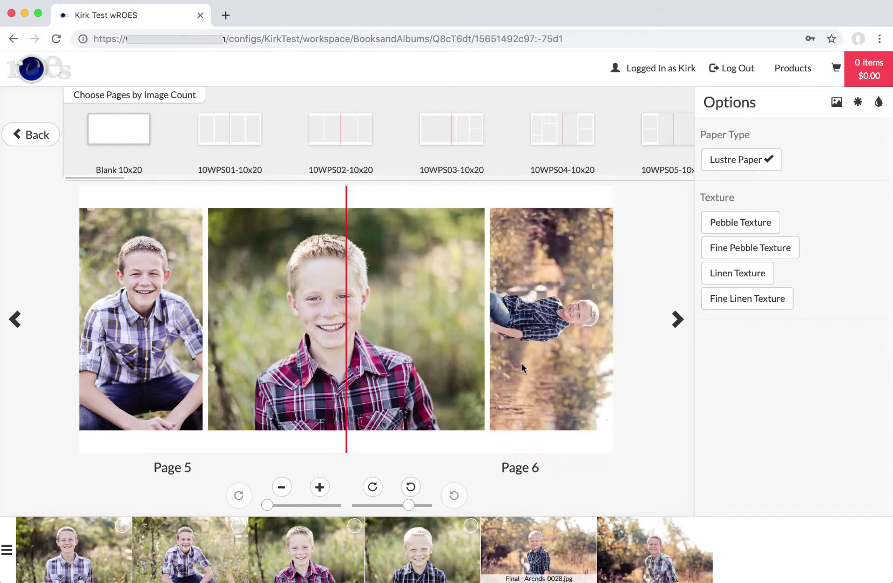
click(410, 487)
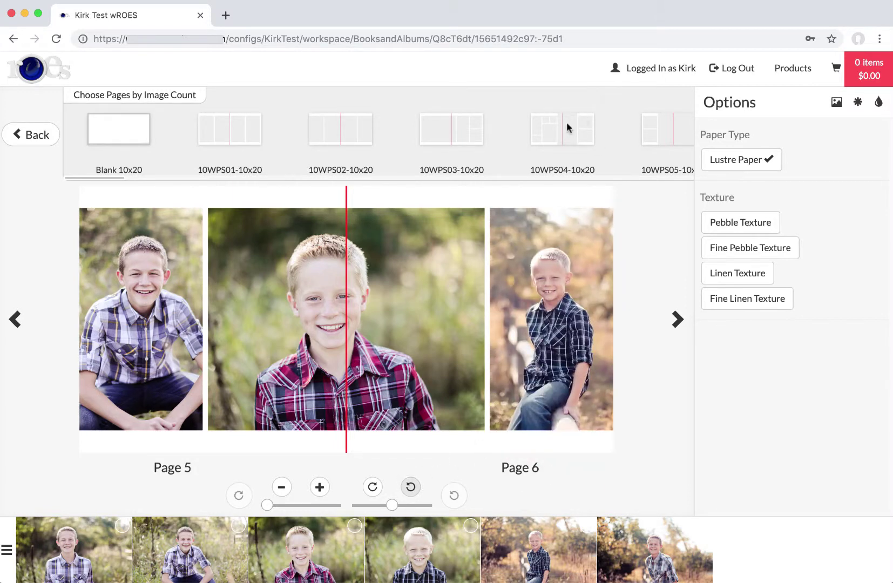
Look through the available page layouts, filtering them by image count for one image and for three images.
scroll(566, 123, right, 10)
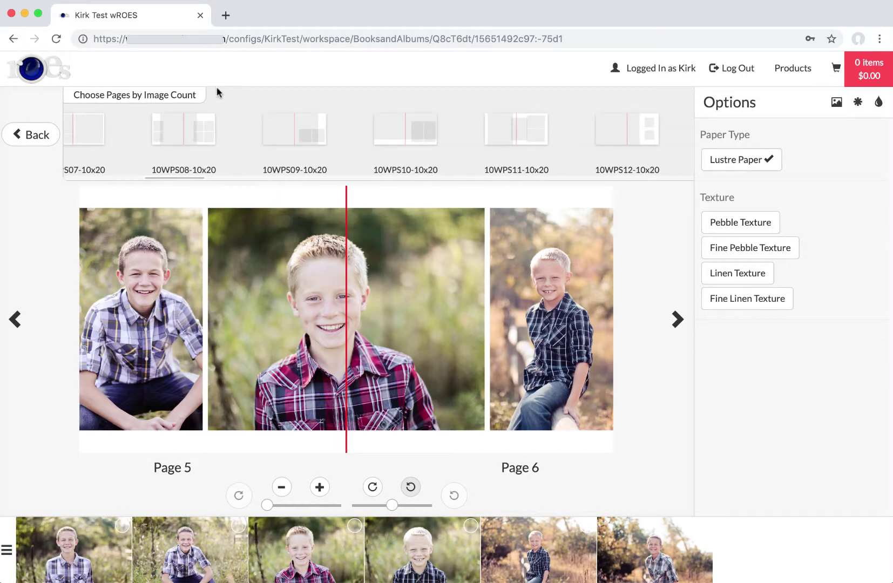
click(175, 94)
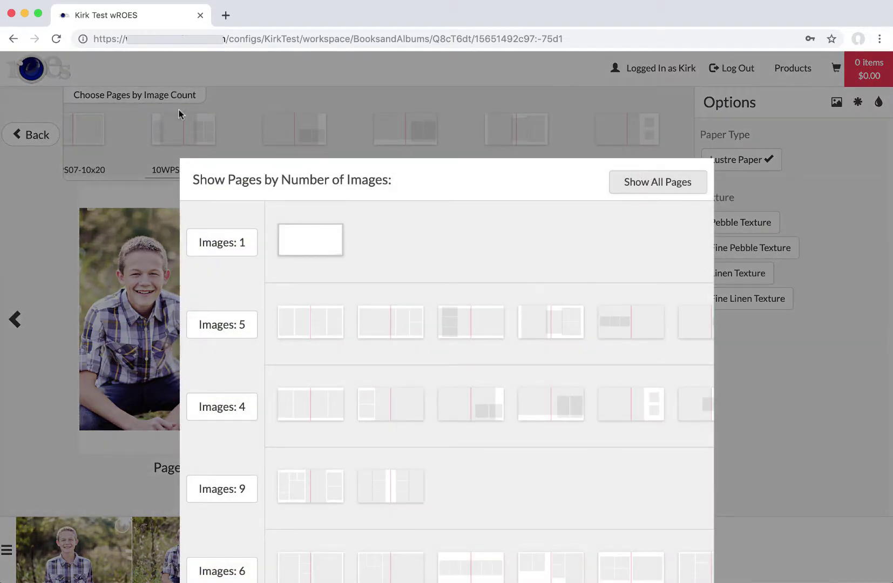
click(222, 240)
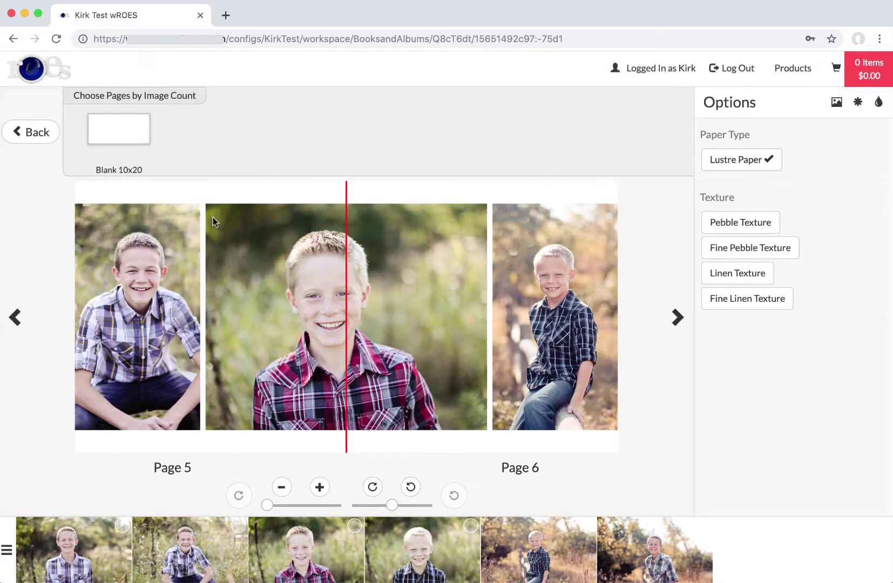
click(168, 99)
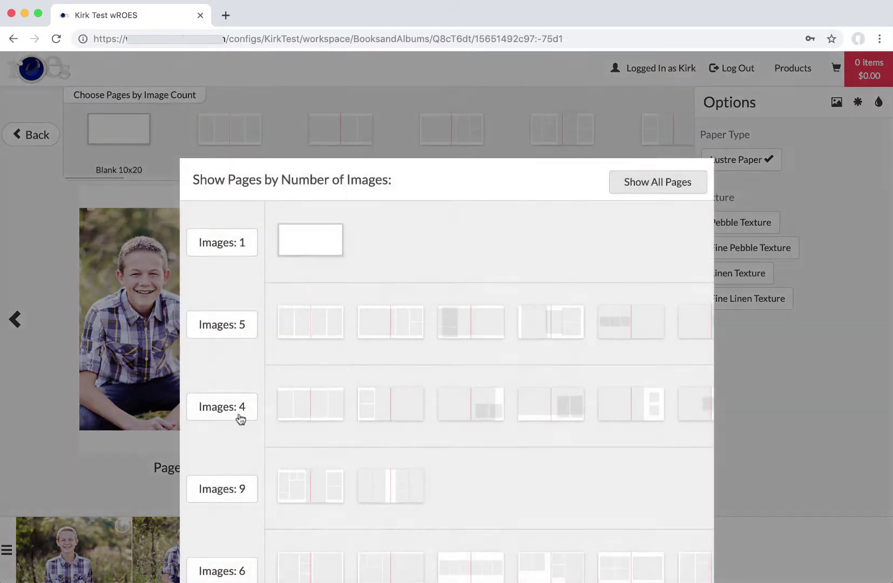
click(241, 417)
scroll(229, 486, down, 3)
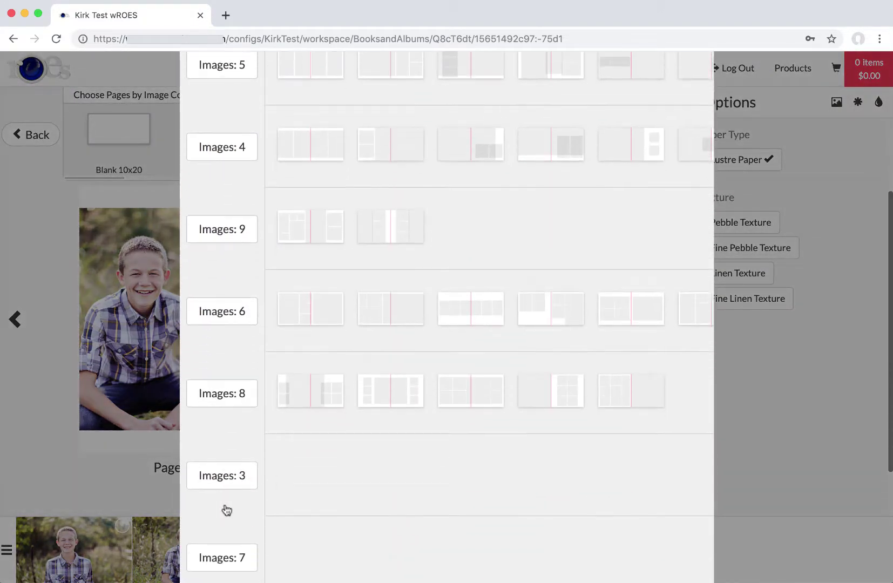
click(232, 478)
scroll(376, 163, right, 5)
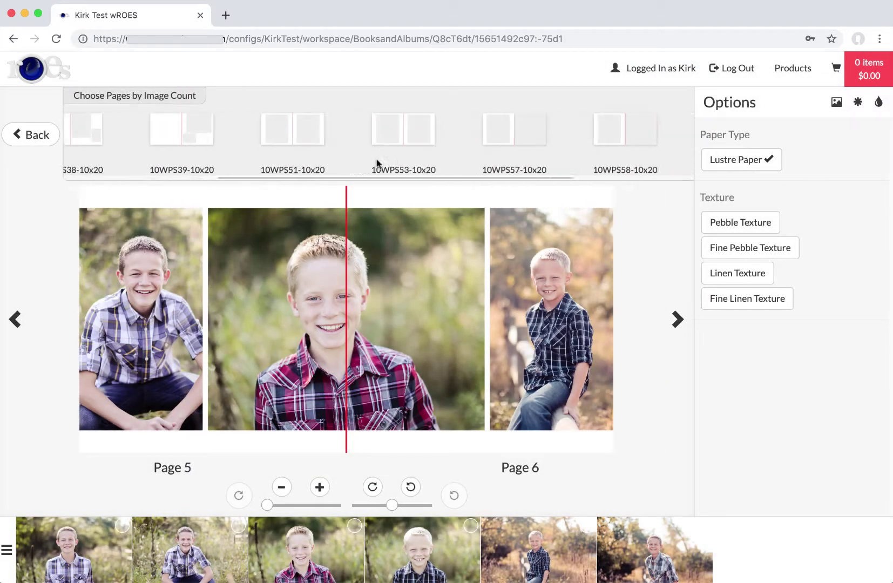
scroll(376, 163, left, 5)
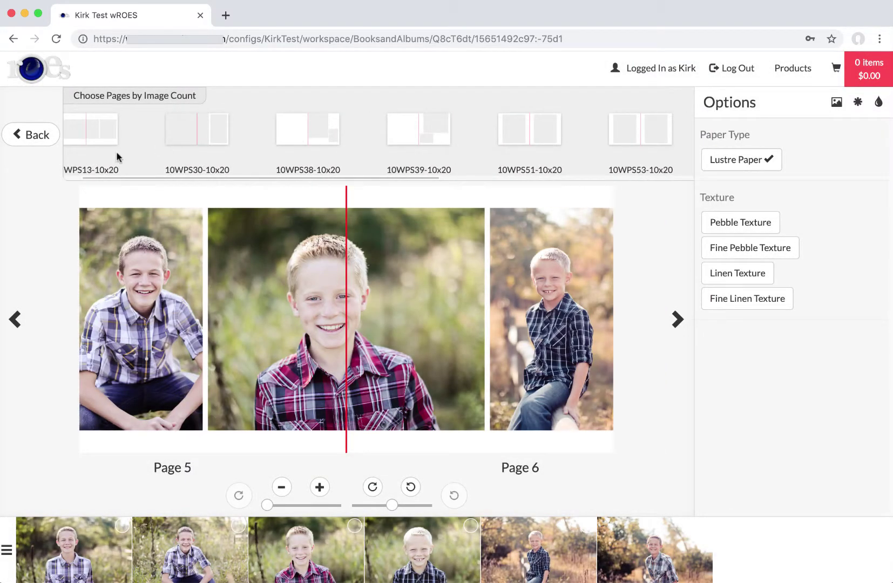
In the album overview, move the pages 3–4 spread to pages 7–8, and place photo 0028 on pages 9–10 and photo 0014 on pages 5–6.
click(41, 134)
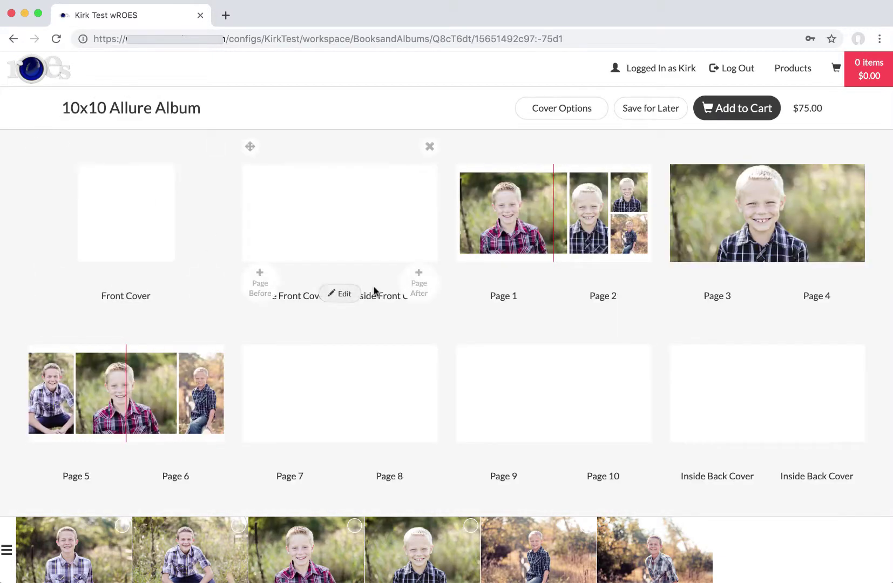
drag(678, 147, 294, 335)
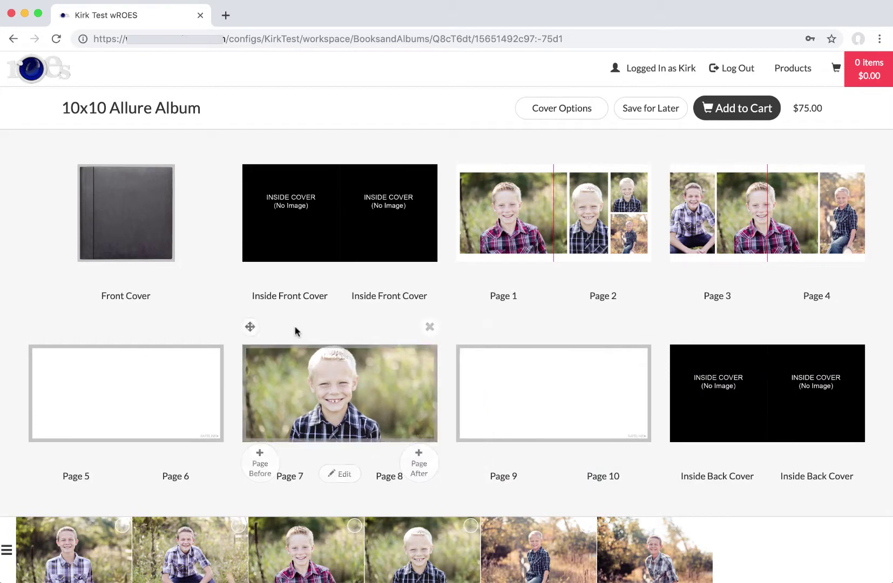
drag(532, 555, 513, 417)
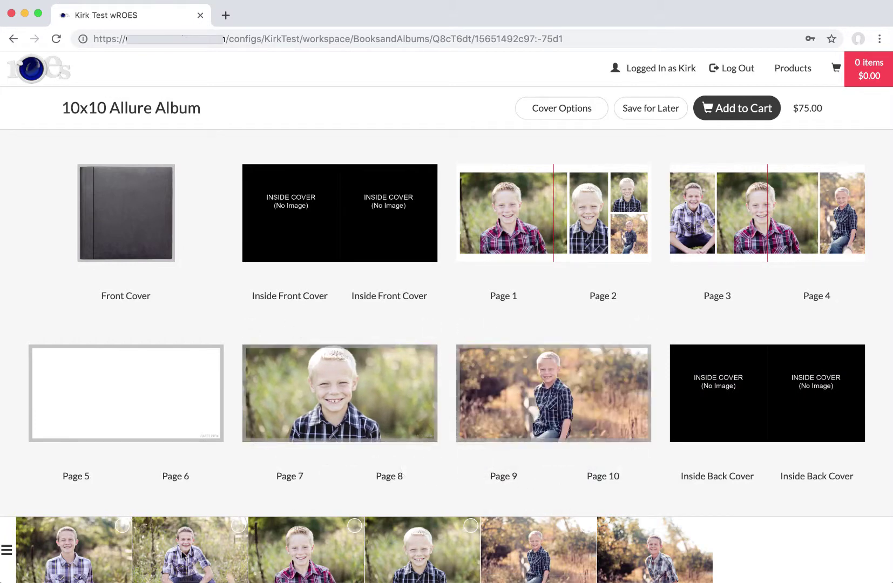
drag(188, 553, 135, 394)
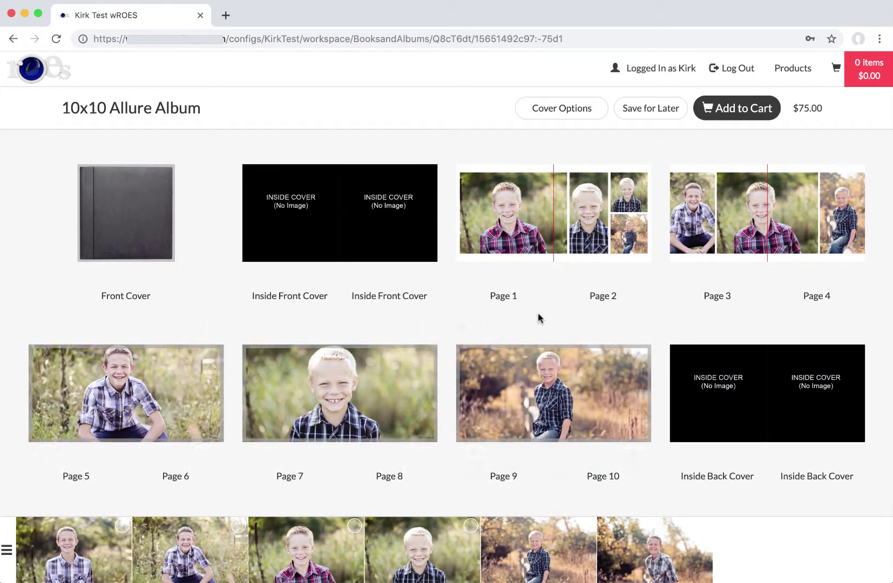
Add two spreads after pages 9–10 and fill the first with photo 0028 and the second with photo 0014.
scroll(515, 377, down, 3)
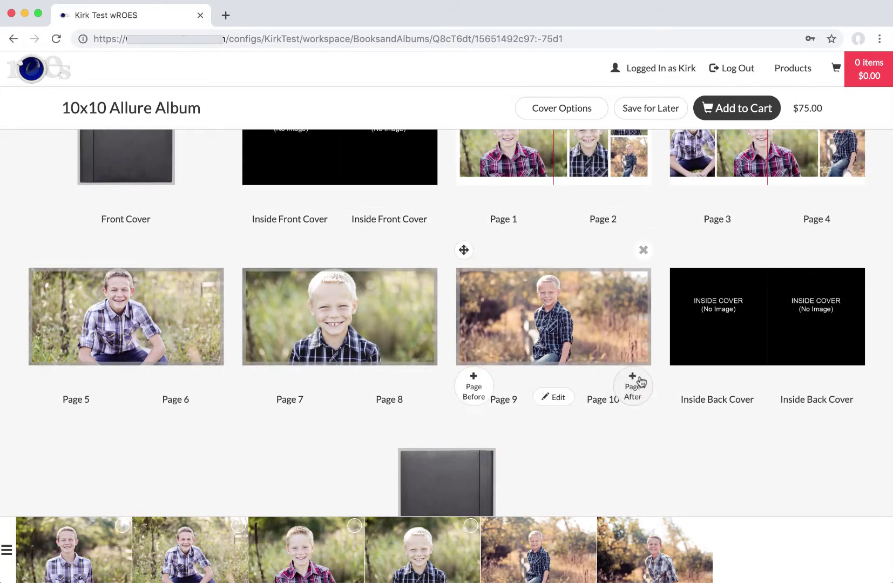
click(632, 386)
click(637, 389)
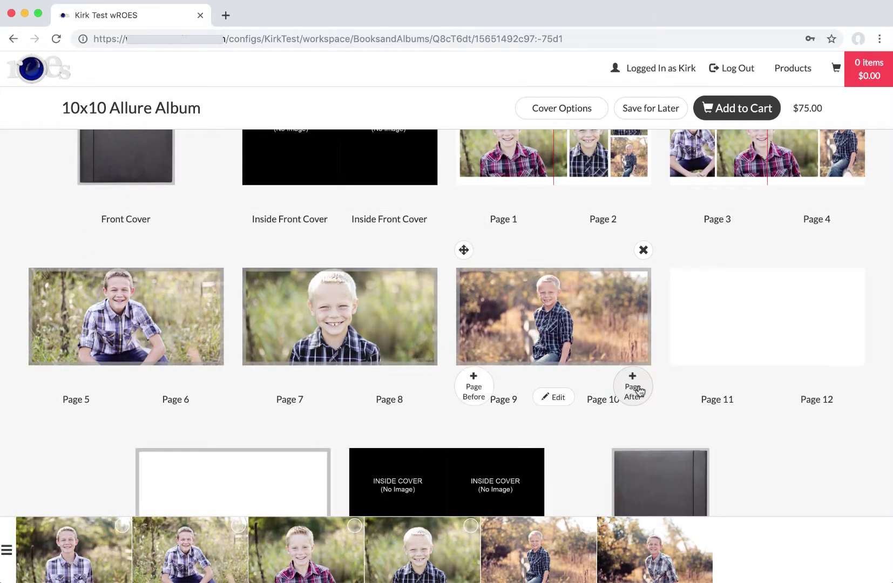
drag(557, 544, 766, 305)
drag(189, 550, 208, 470)
scroll(208, 420, down, 2)
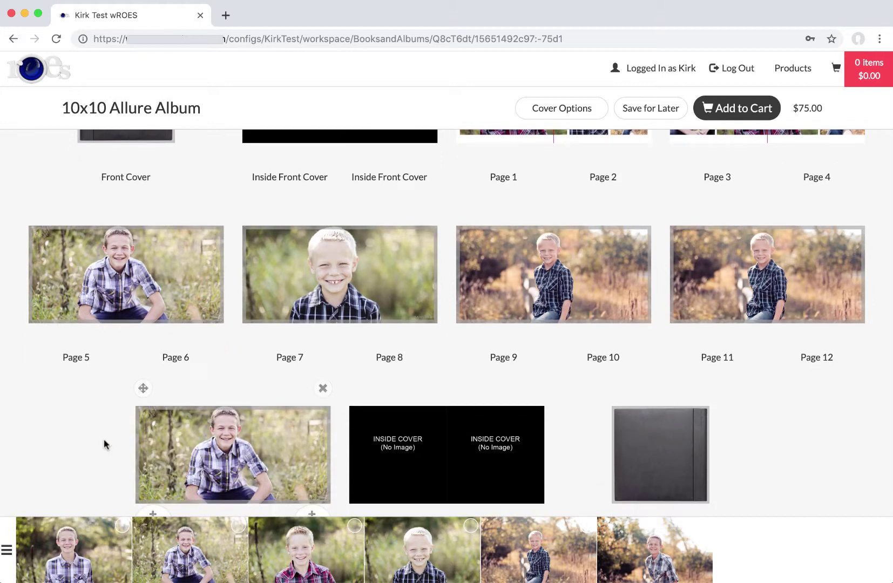
Save the 10x10 Allure Album for later and close the saving dialog.
scroll(104, 439, up, 5)
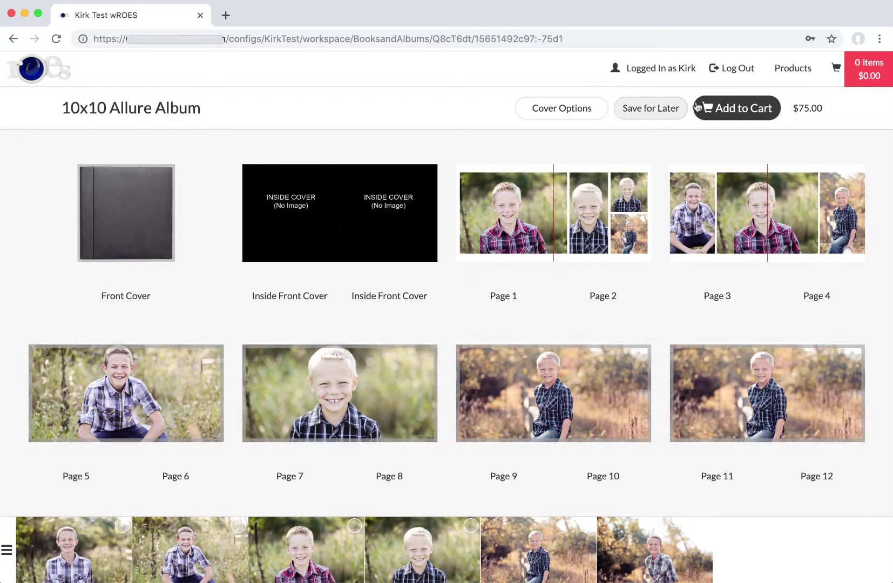
click(651, 110)
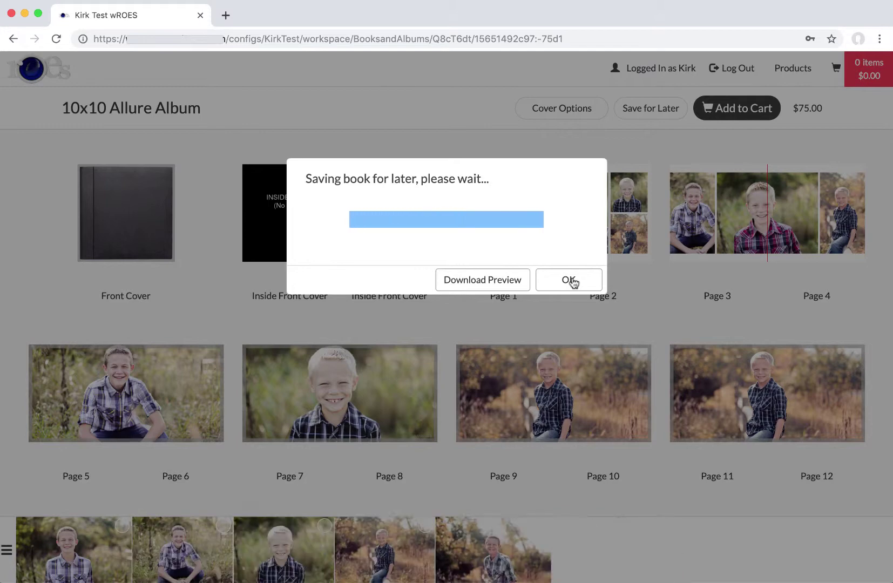
click(569, 296)
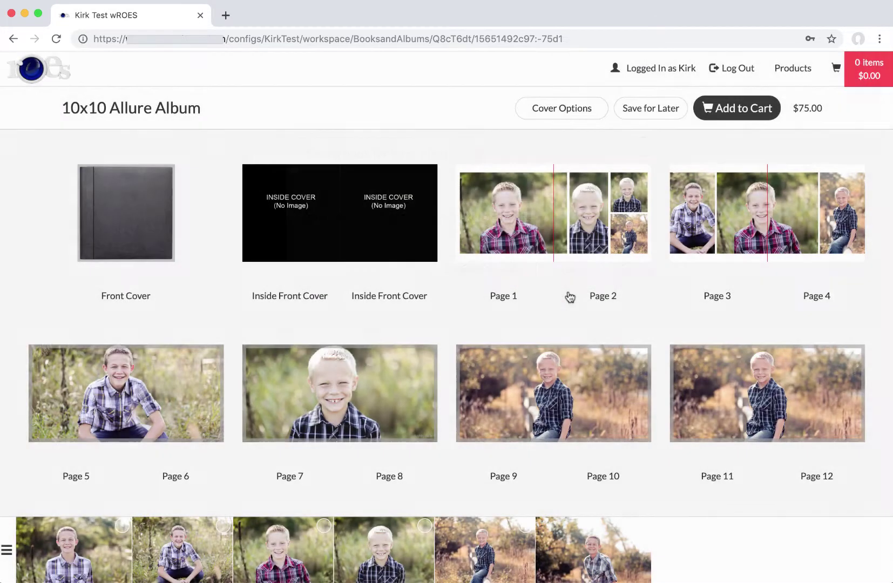
Open the saved projects and rename the $75.00 10x10 Allure Album, appending a hyphen and the customer's surname.
click(787, 75)
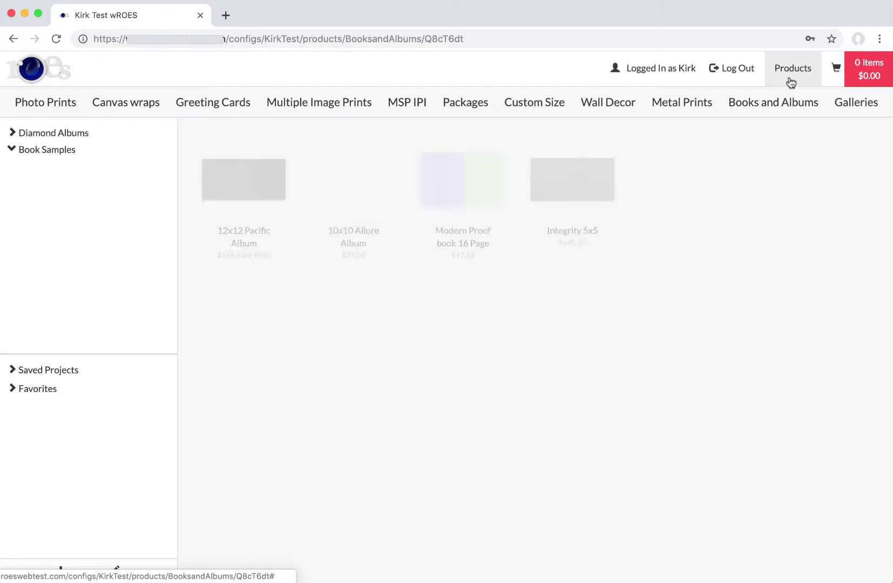
click(54, 370)
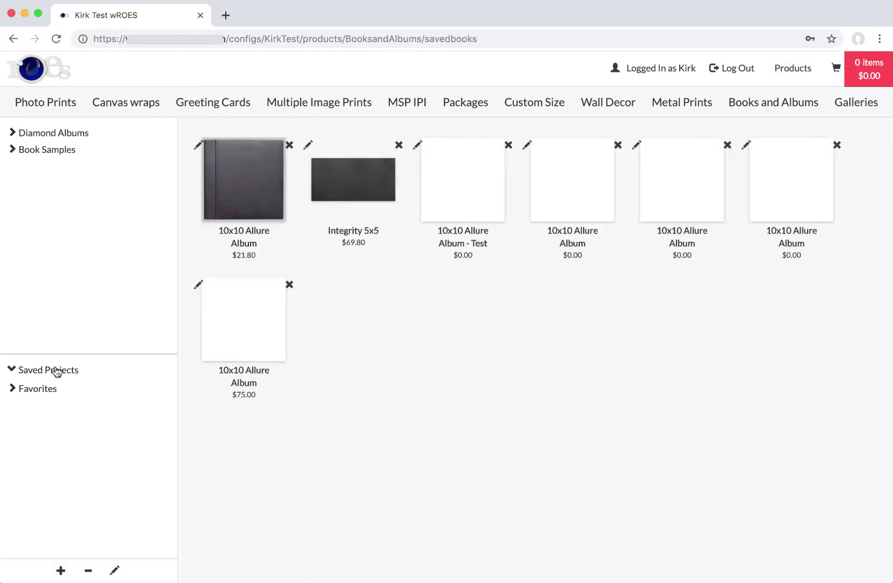
click(198, 284)
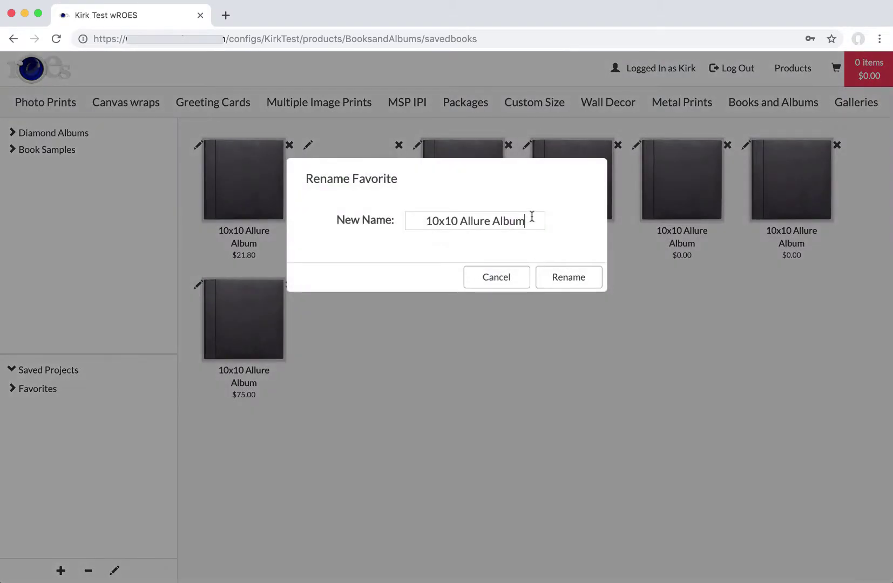
text(rends)
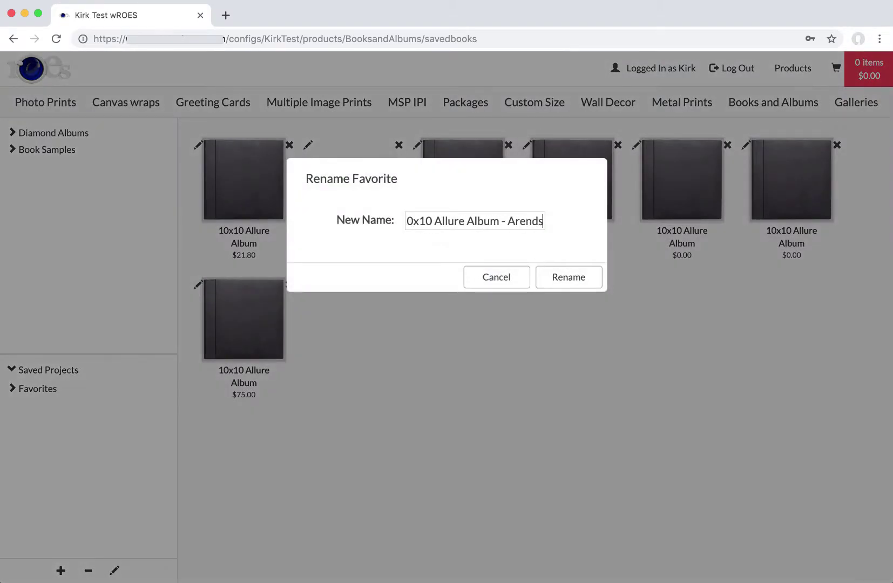
click(564, 280)
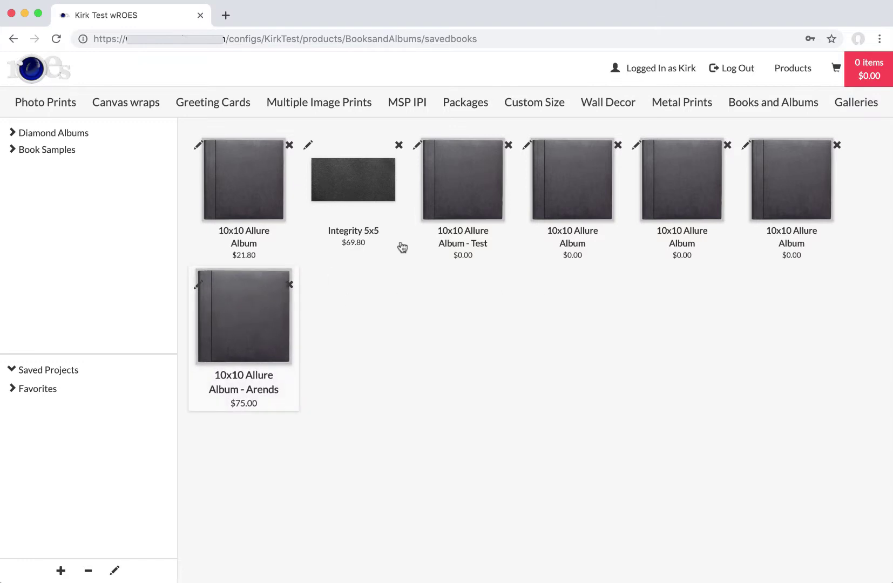
Open the renamed $75.00 10x10 Allure Album from the saved projects, save it for later again and download its preview.
click(244, 285)
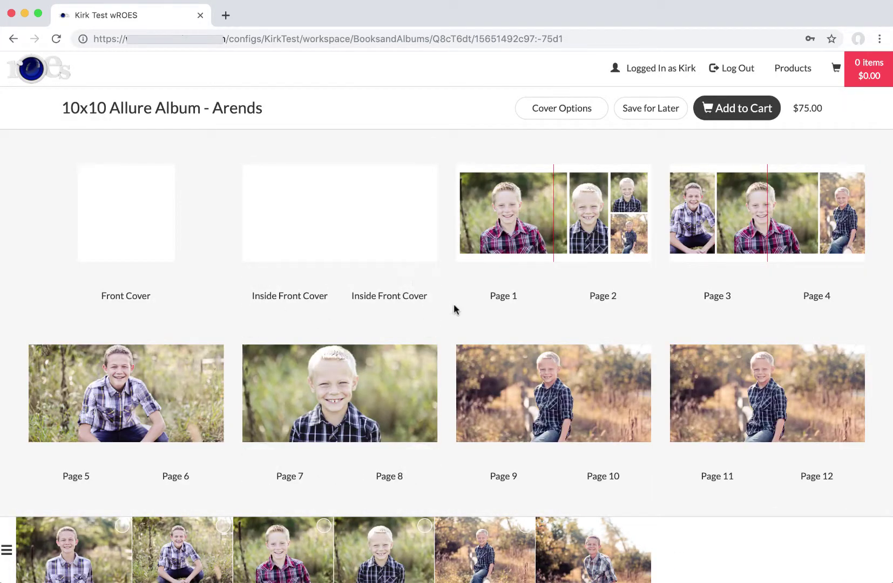
click(668, 113)
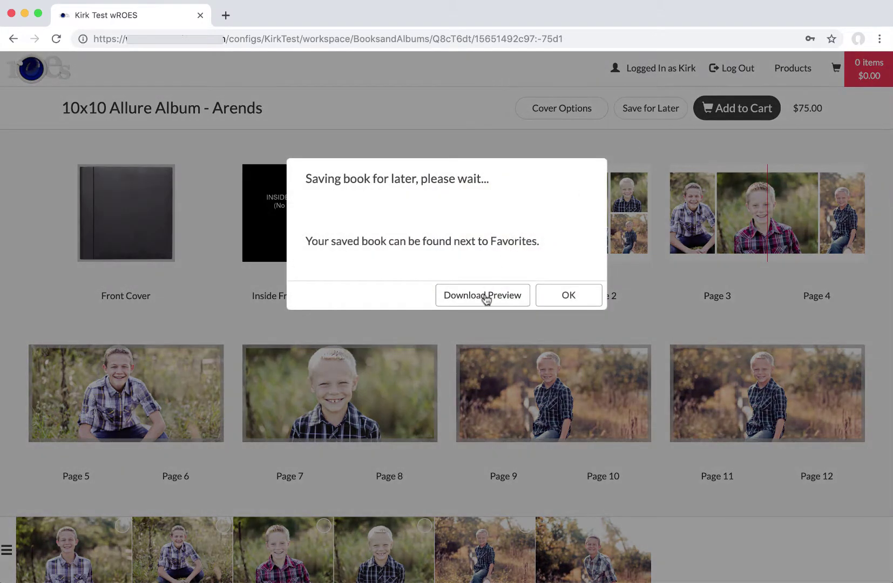
click(486, 298)
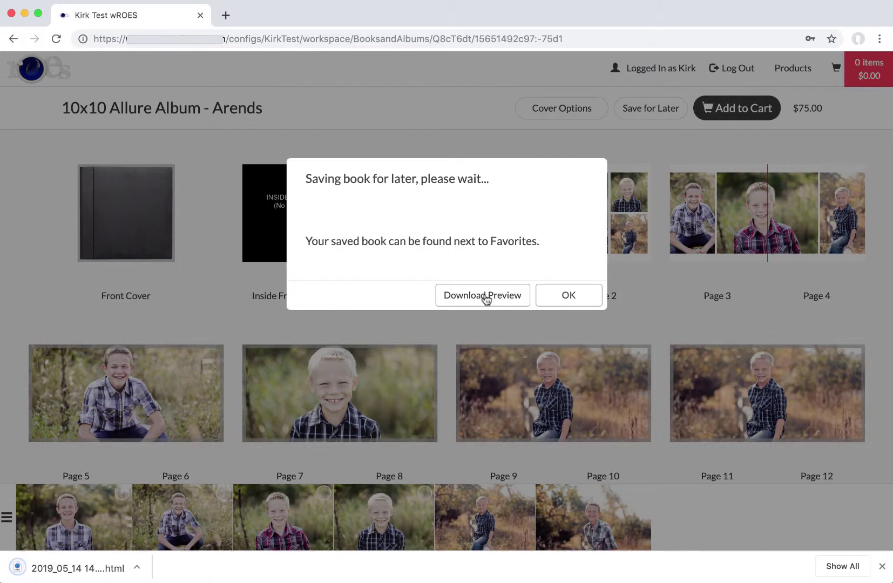
Open the downloaded HTML book preview, look through all spreads from the front cover to the end, and close the preview.
click(100, 570)
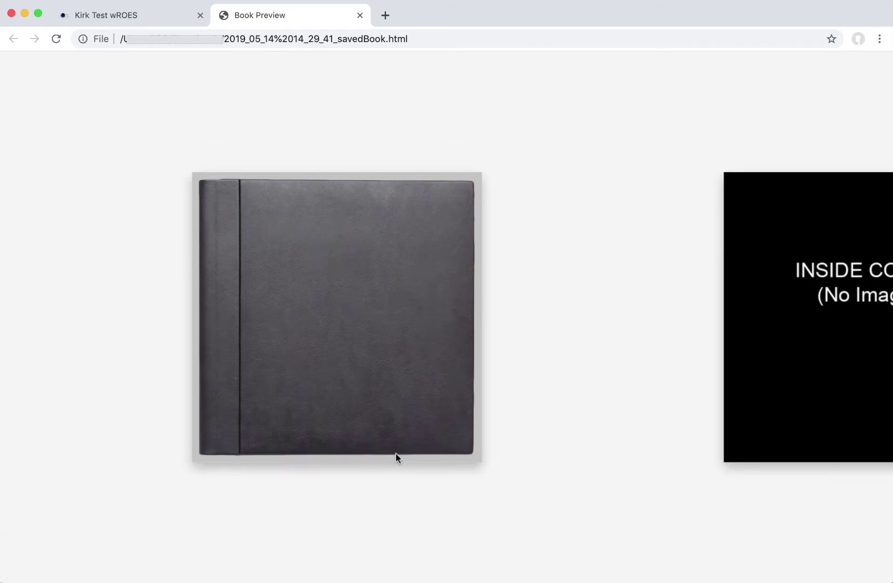
scroll(395, 456, right, 12)
scroll(384, 456, right, 15)
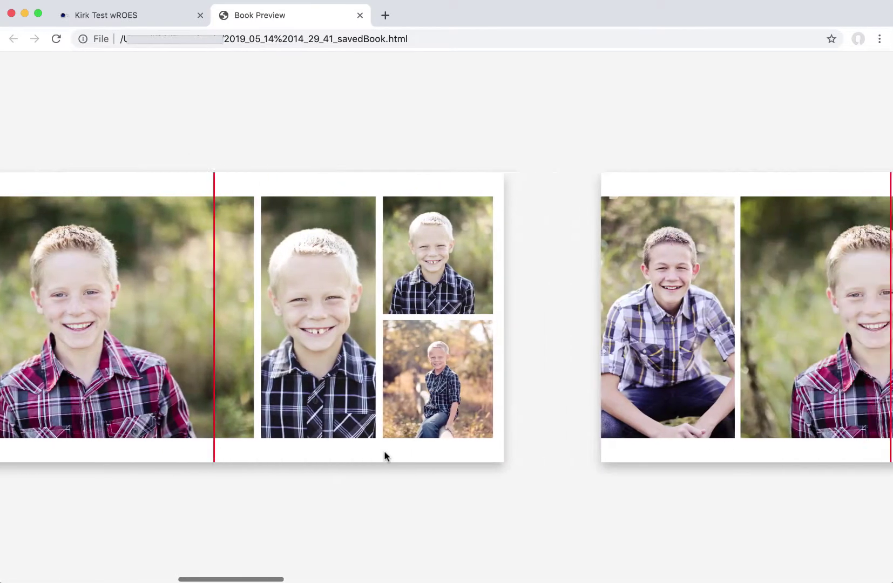
scroll(385, 455, right, 15)
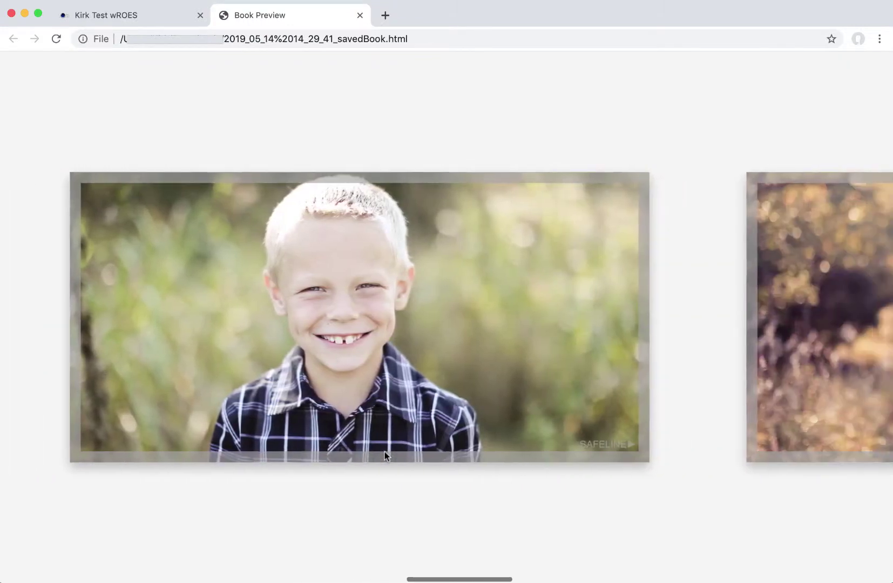
scroll(384, 456, right, 15)
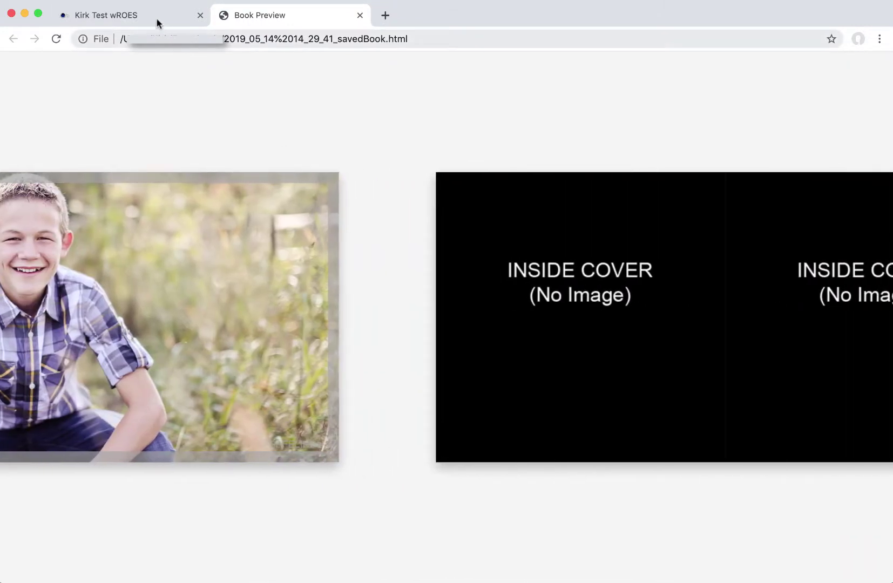
click(359, 15)
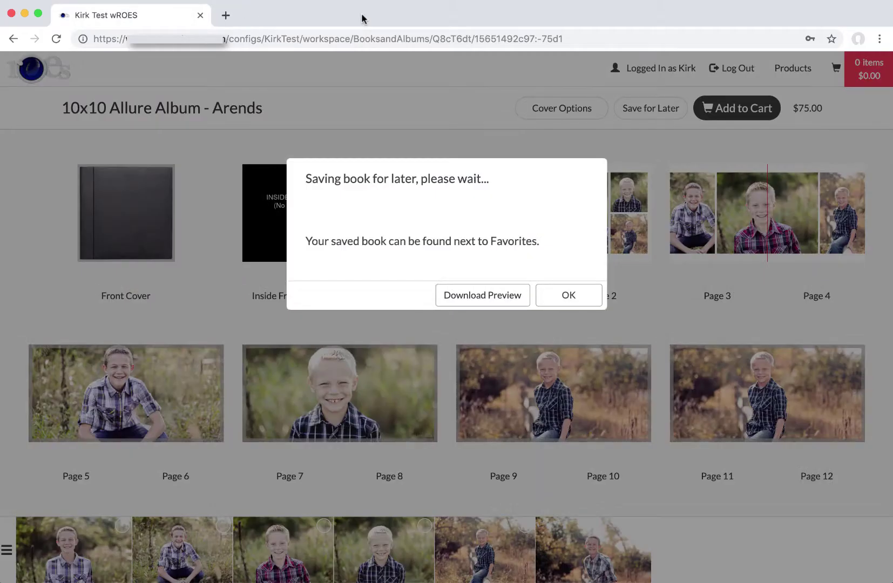
Dismiss the saving dialog to add the 10x10 Allure Album to the cart, and open the shopping cart.
click(560, 294)
click(733, 112)
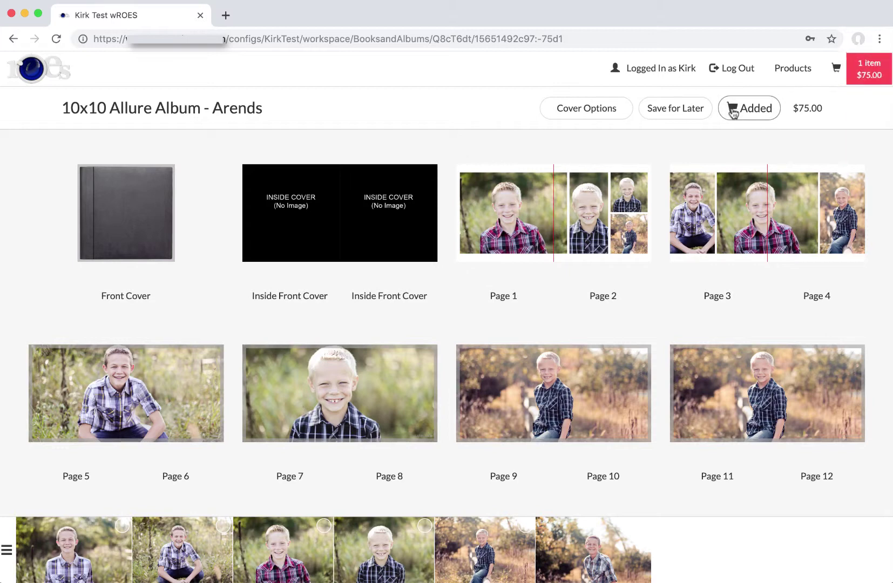
click(862, 76)
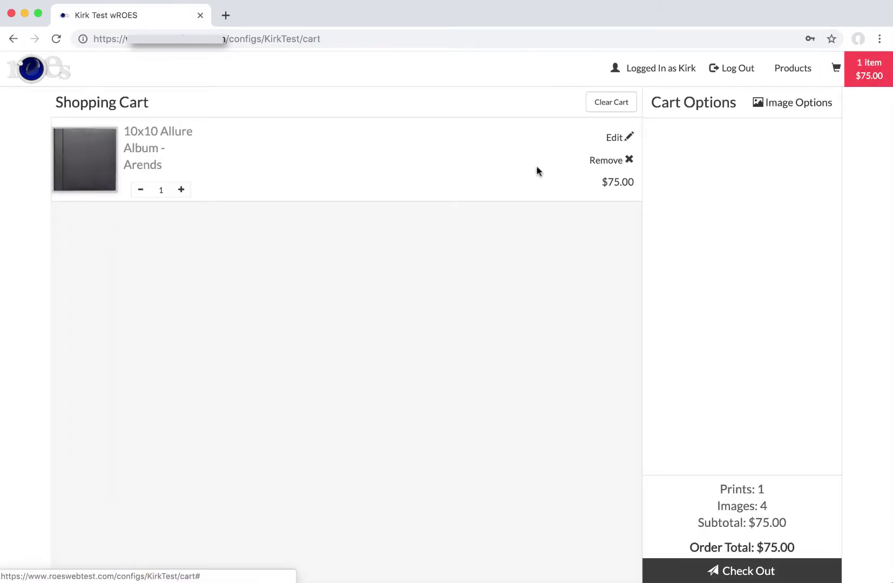